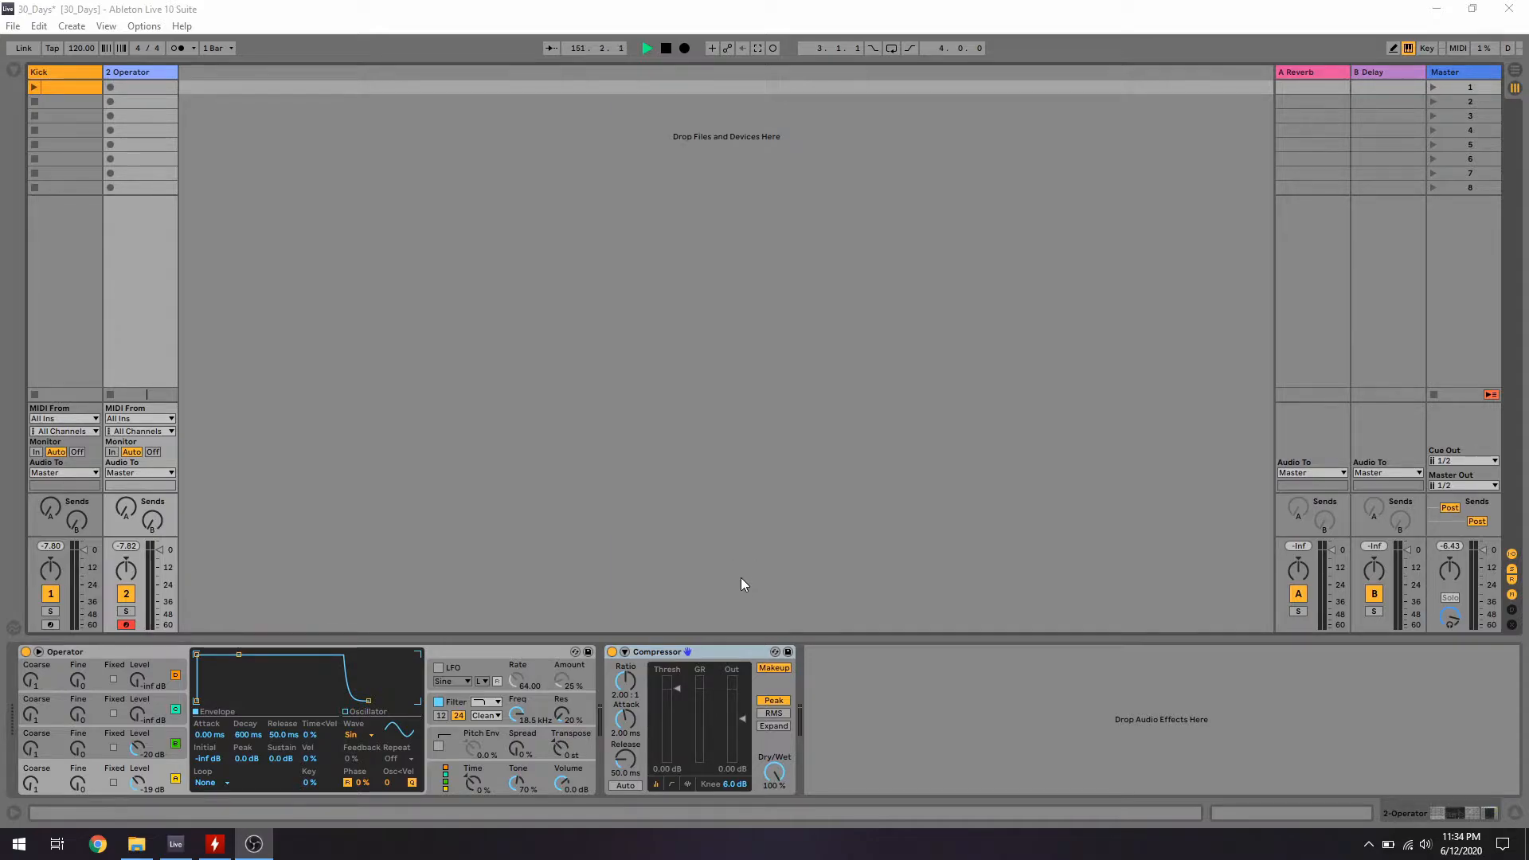
- Select the Compressor and audition its threshold at -36.5 dB, then raise the threshold to -12.0 dB
left_click(705, 653)
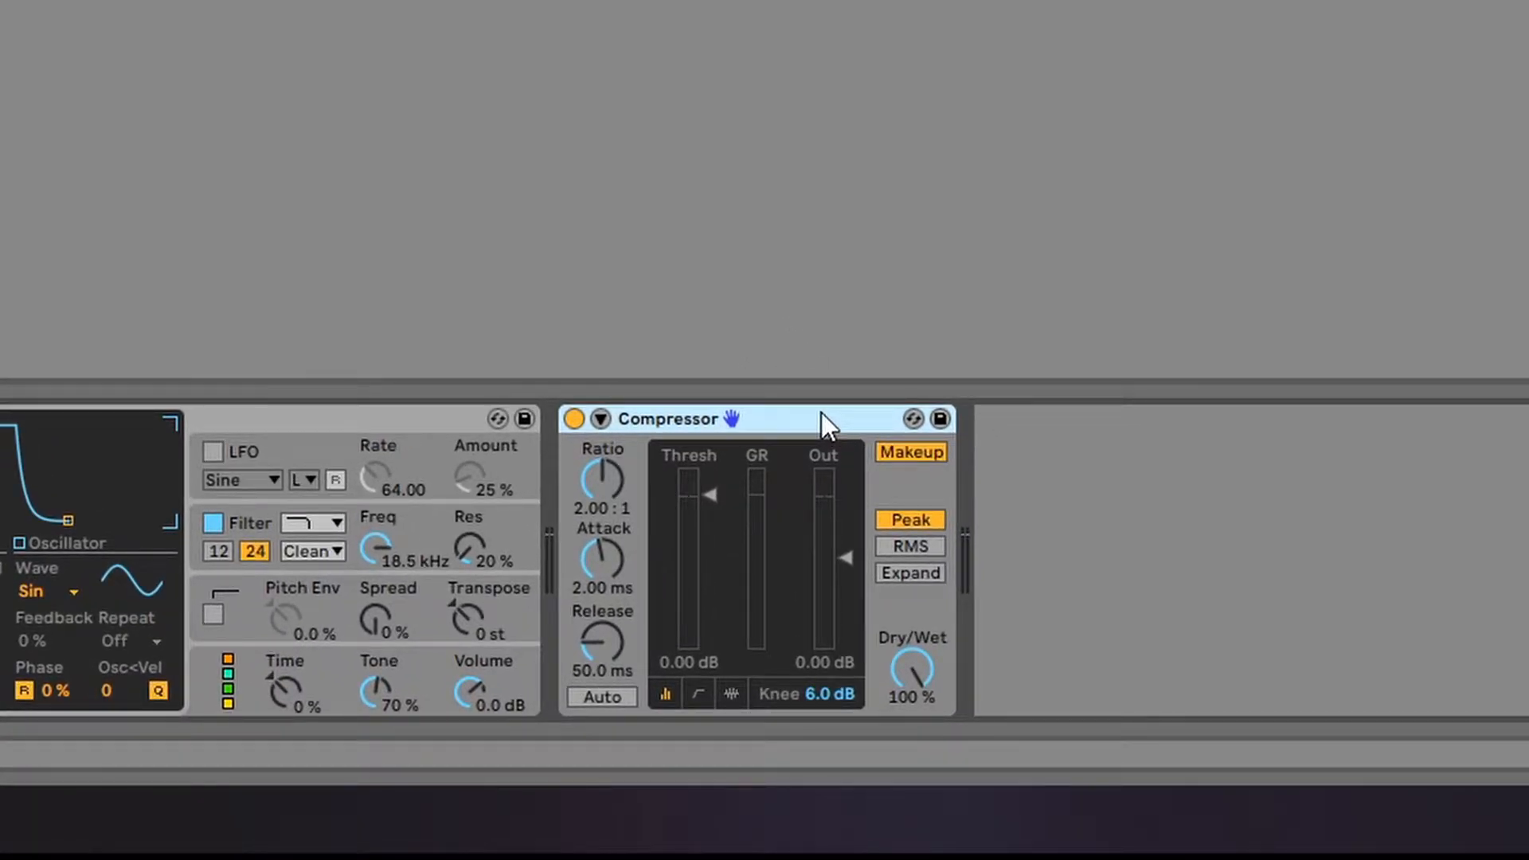
left_click(700, 120)
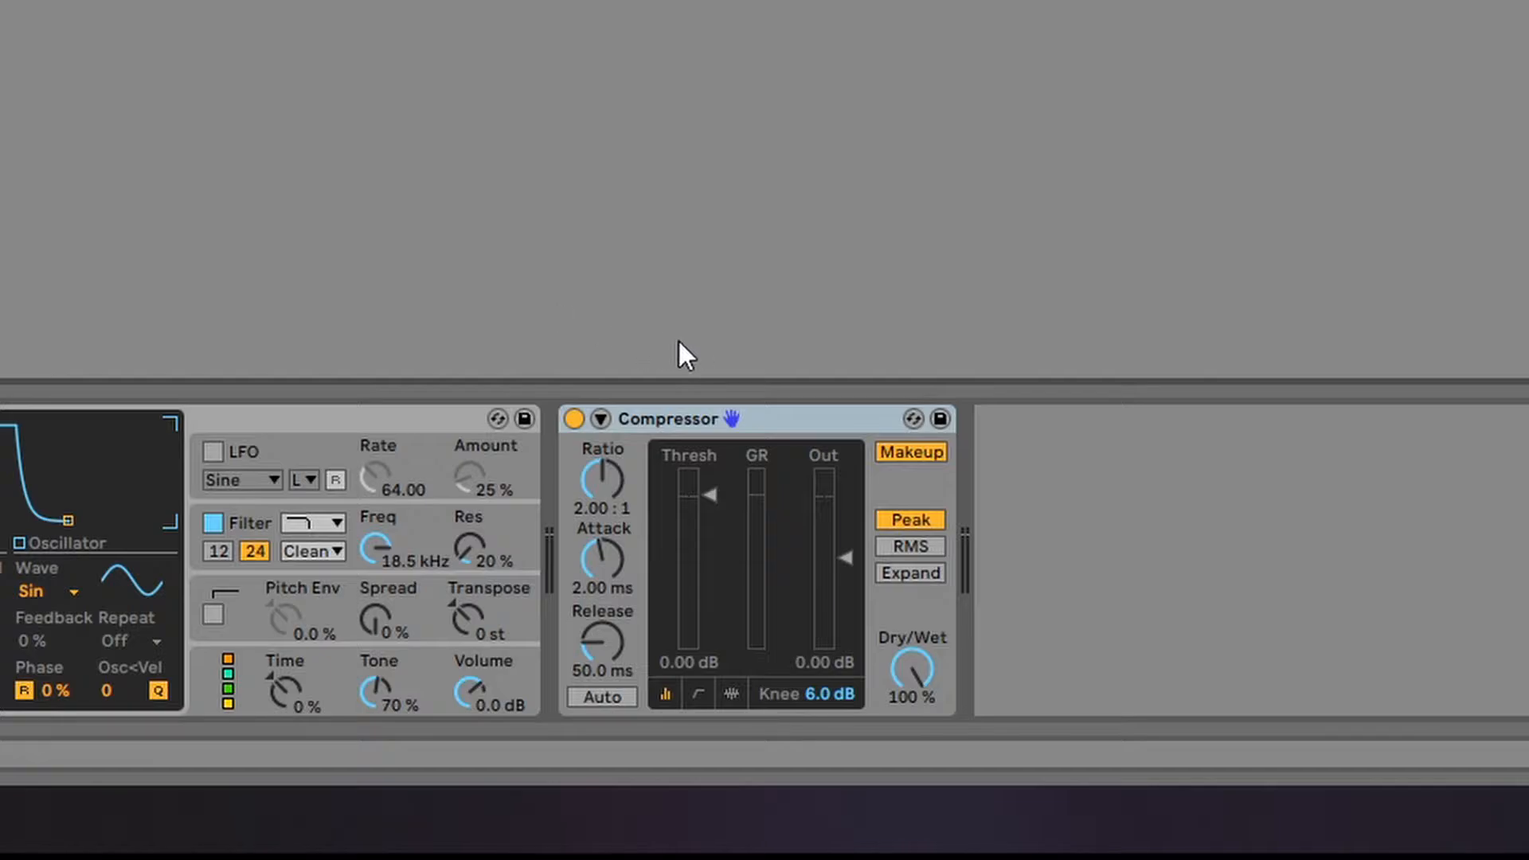
left_click(770, 424)
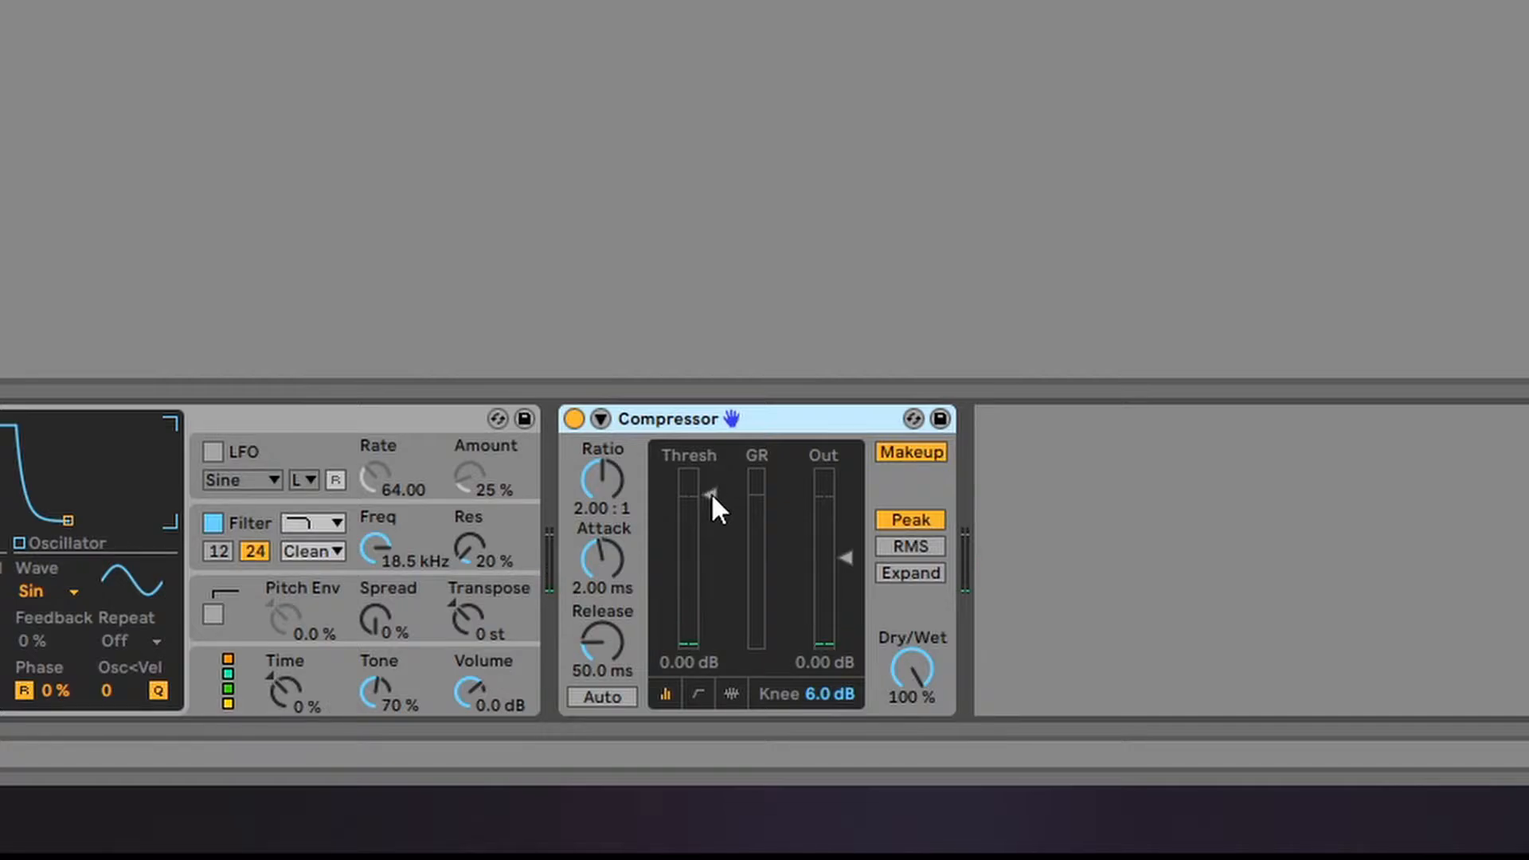
left_click_drag(710, 494, 710, 614)
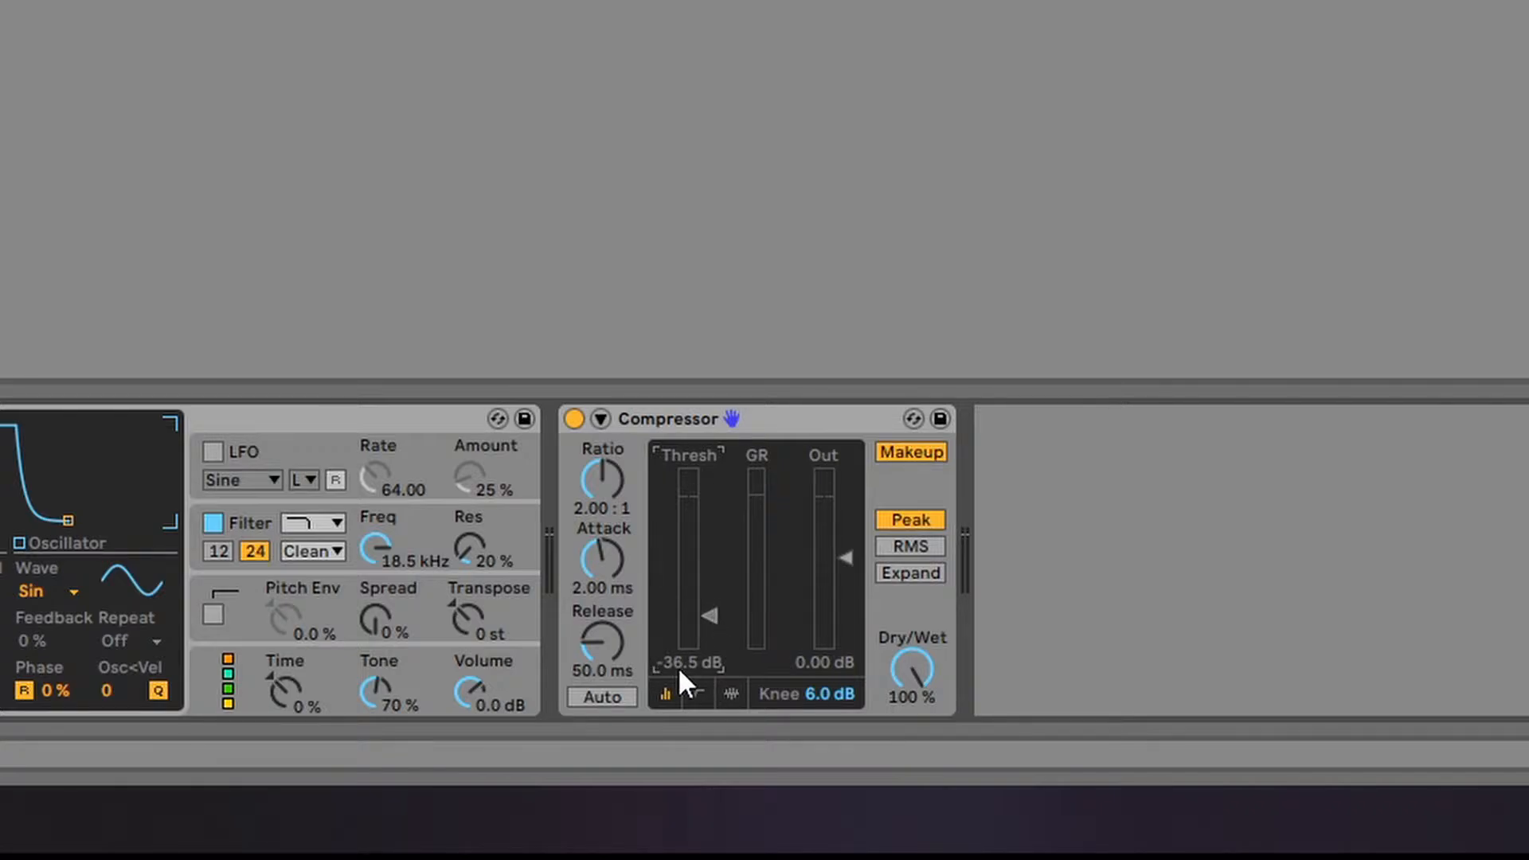
key("space")
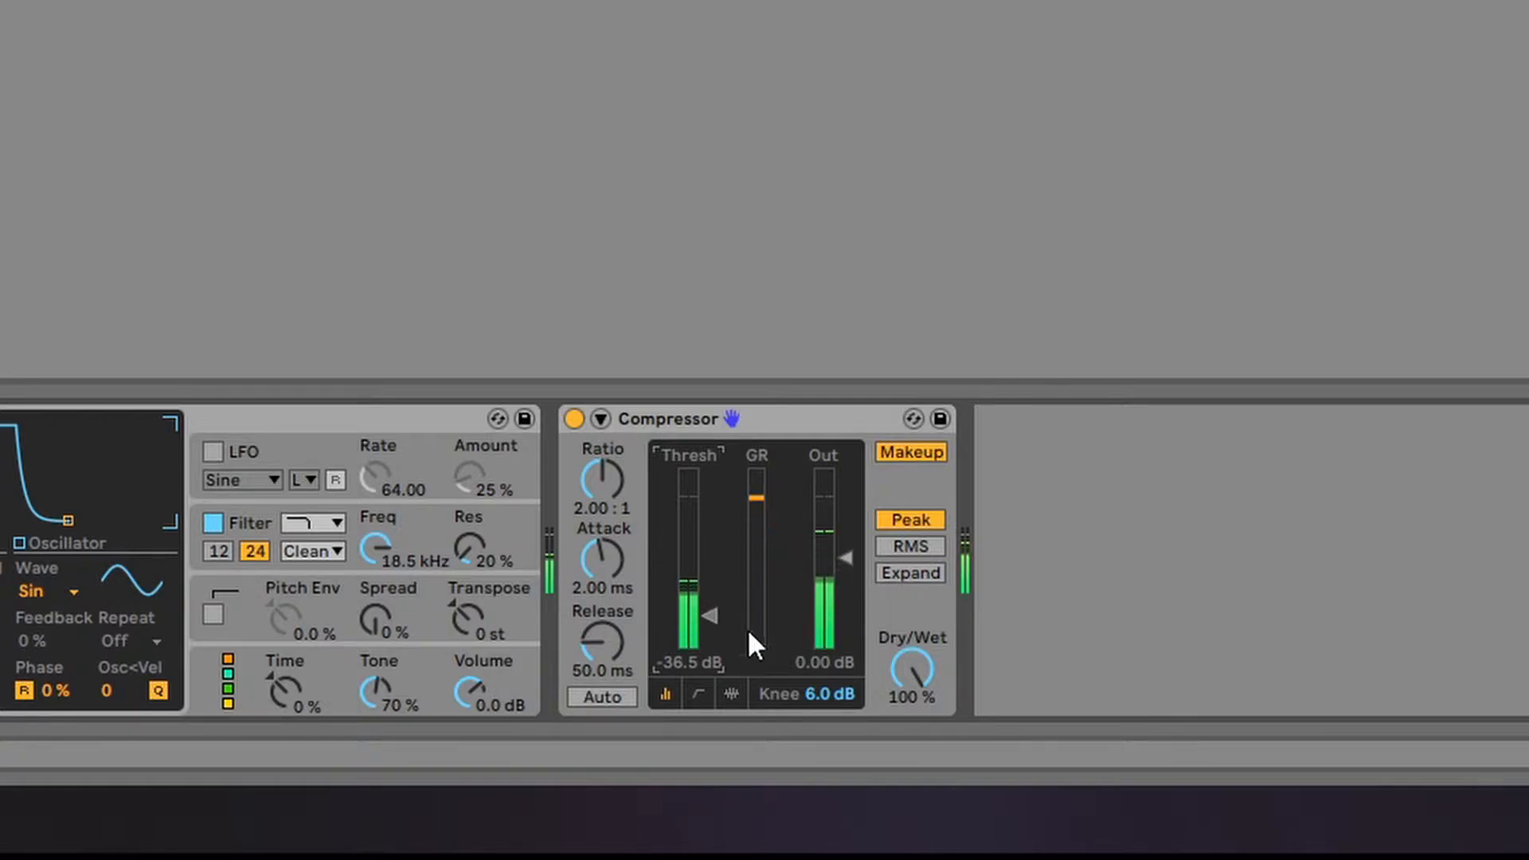
left_click_drag(711, 615, 716, 544)
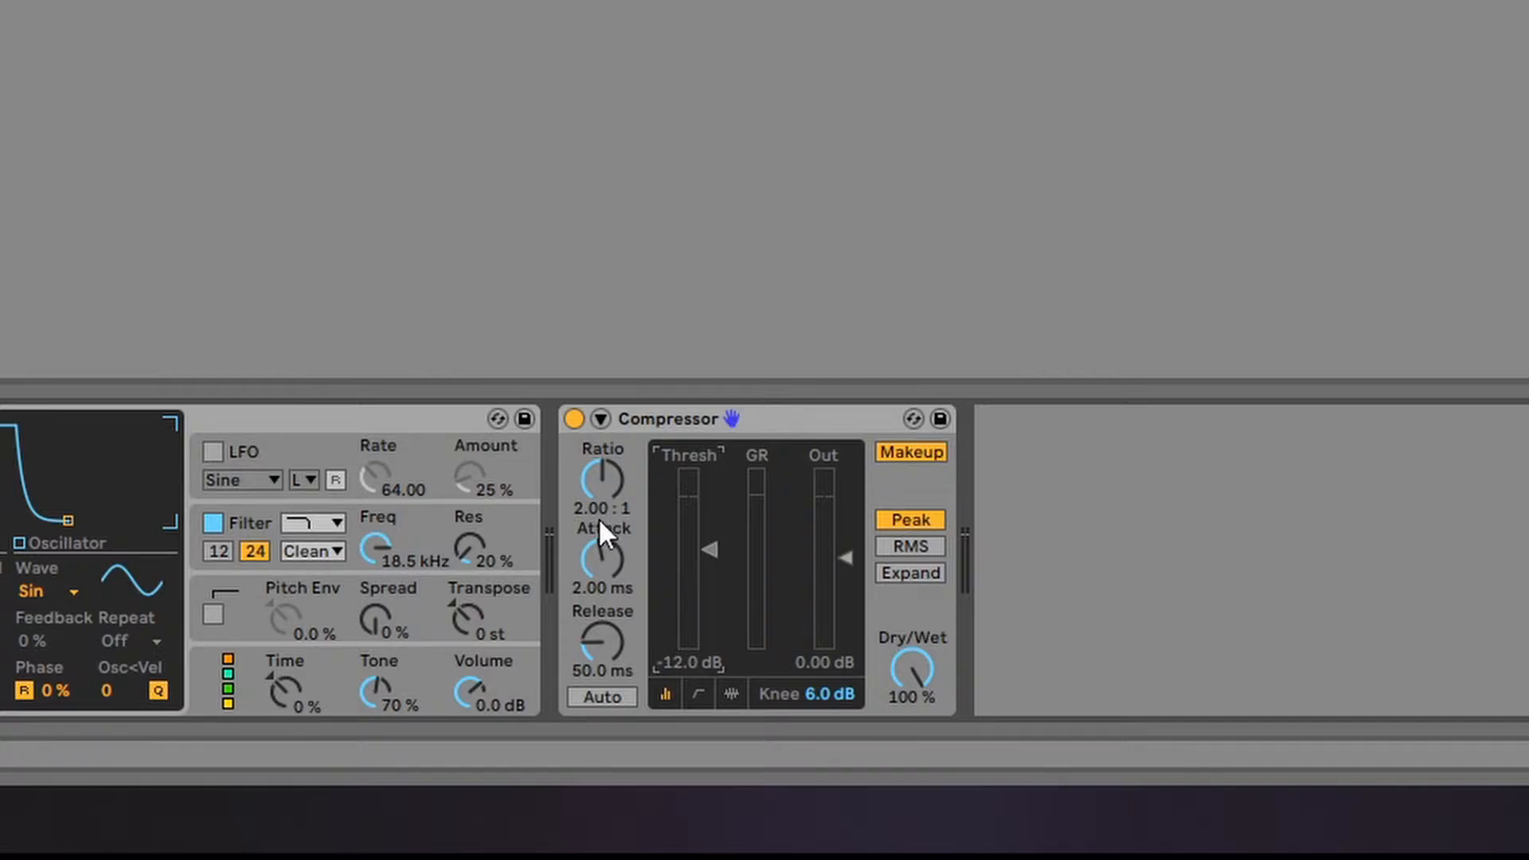
- Set the Compressor's ratio to 2.00 : 1, attack to 49.0 ms and release to 45.0 ms
left_click_drag(599, 476, 599, 505)
left_click_drag(603, 478, 603, 471)
left_click_drag(601, 555, 601, 617)
left_click_drag(604, 558, 604, 567)
mouse_move(603, 560)
left_mouse_down()
mouse_move(603, 545)
mouse_move(583, 559)
left_mouse_up()
mouse_move(600, 651)
left_mouse_down()
mouse_move(599, 593)
mouse_move(605, 650)
left_mouse_up()
left_click_drag(609, 540, 610, 510)
left_click_drag(607, 646, 608, 638)
- During playback, try Compressor thresholds of -25.5, -49.9 and -24.7 dB, ending at -45.5 dB
key("space")
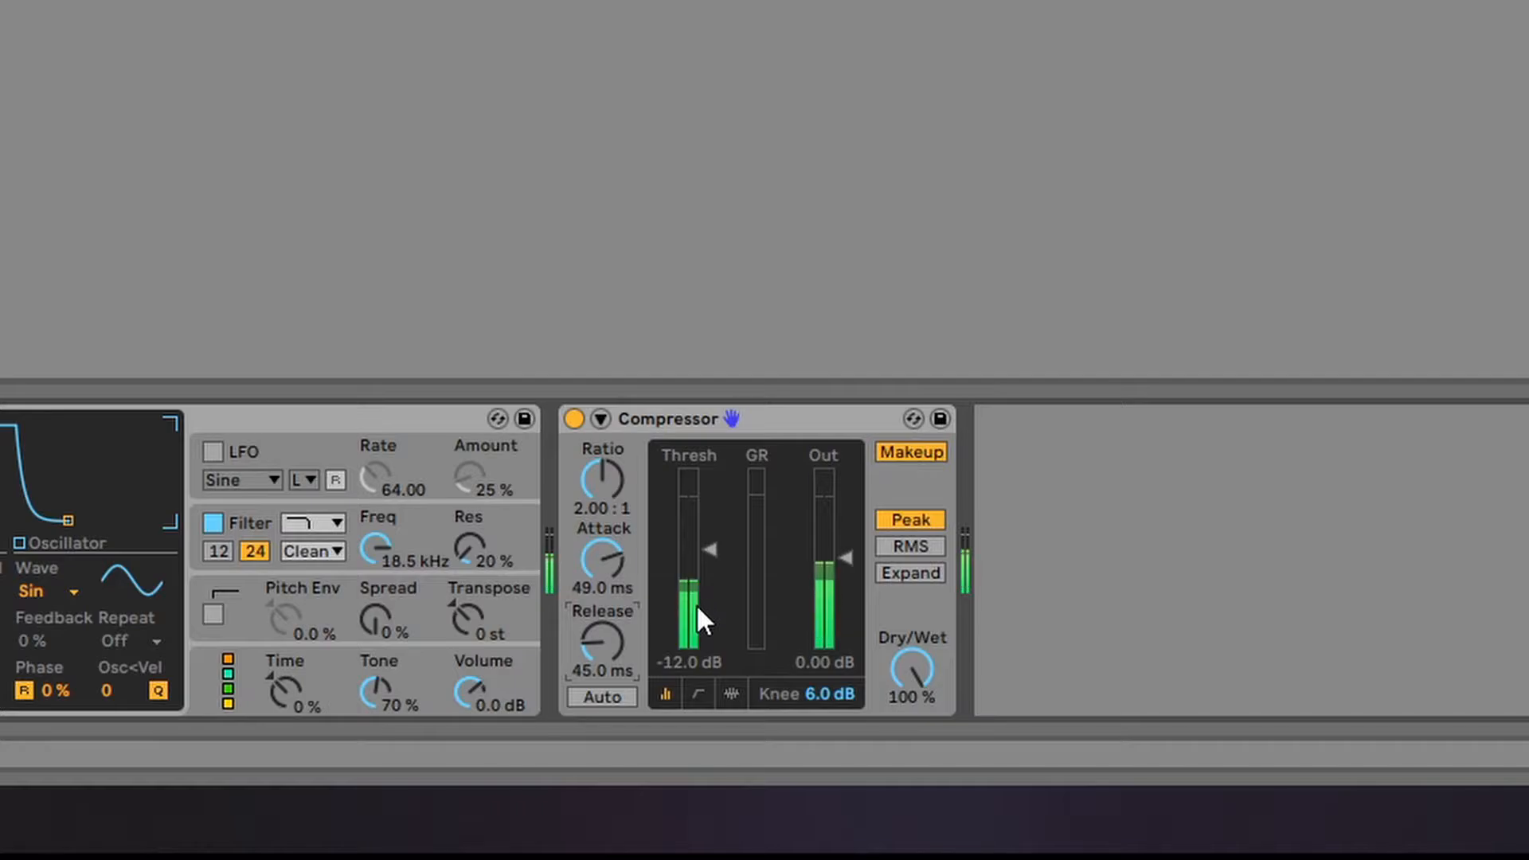
left_click_drag(712, 552, 714, 597)
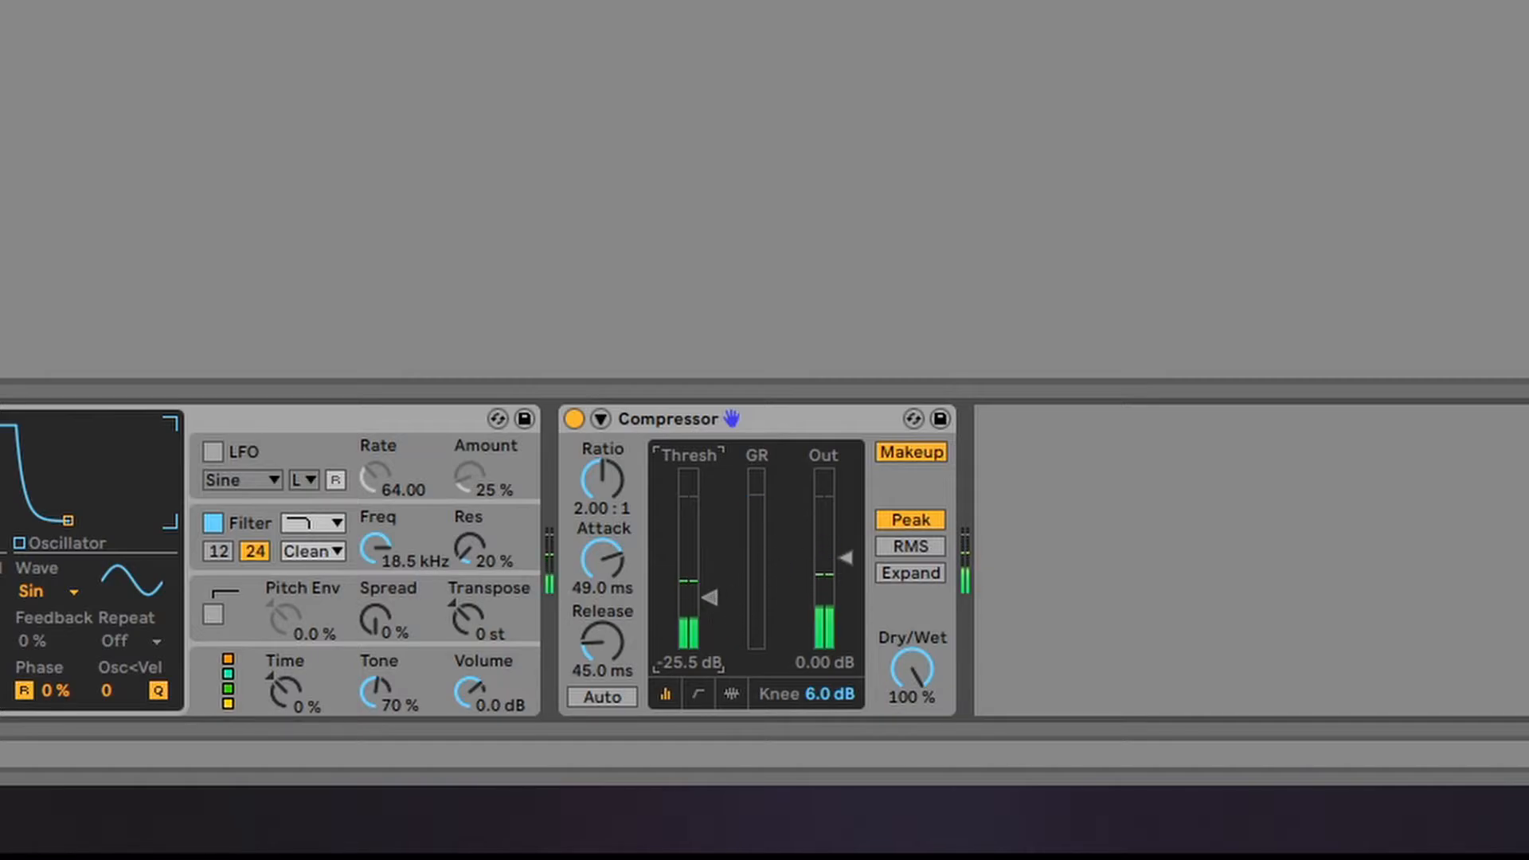
left_click_drag(709, 598, 721, 650)
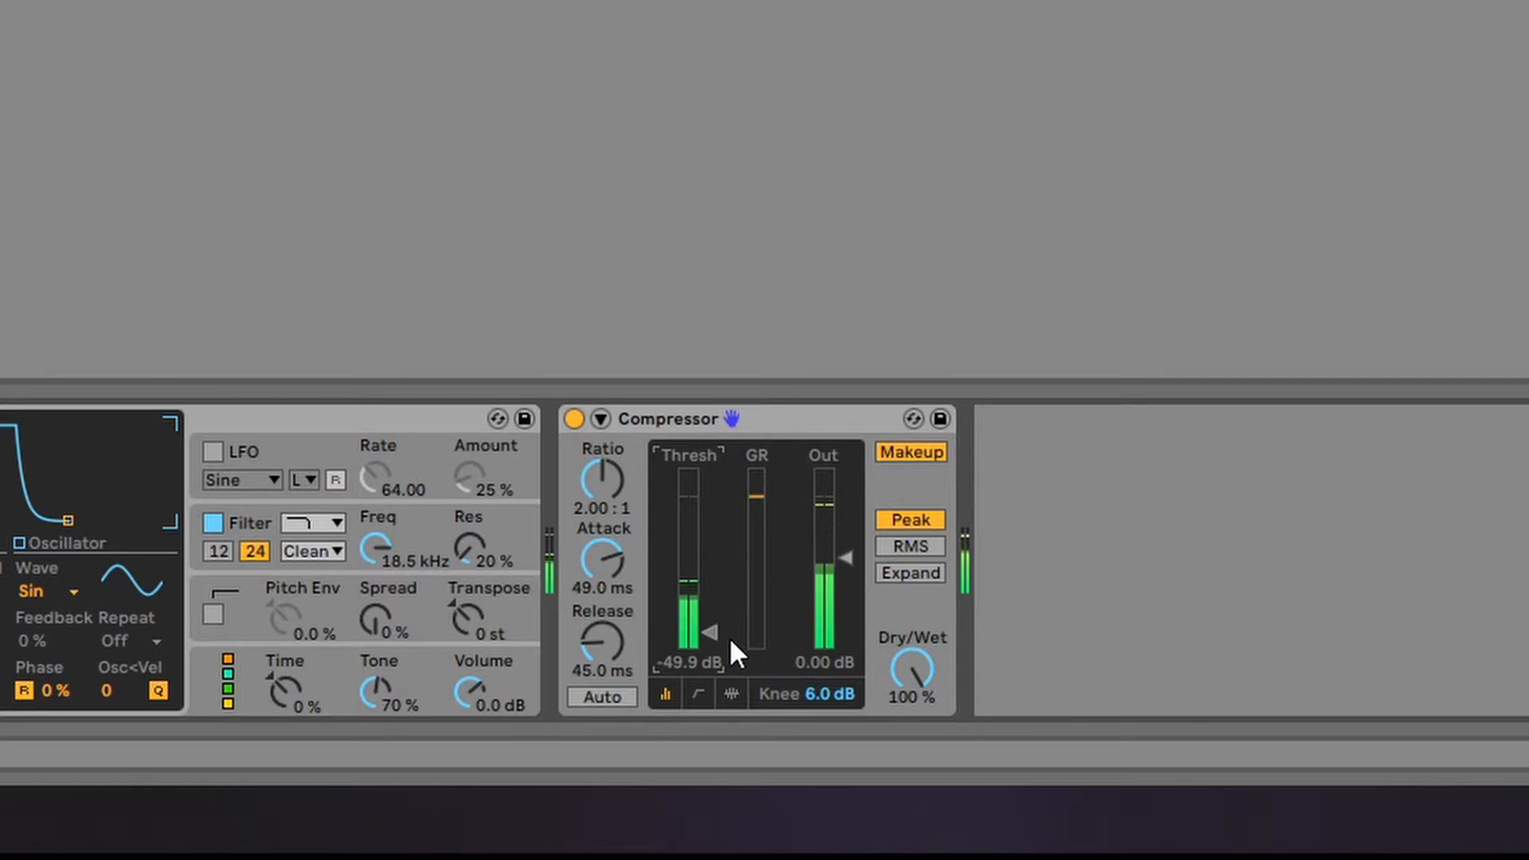
mouse_move(715, 625)
left_mouse_down()
mouse_move(714, 551)
mouse_move(697, 566)
mouse_move(720, 599)
left_mouse_up()
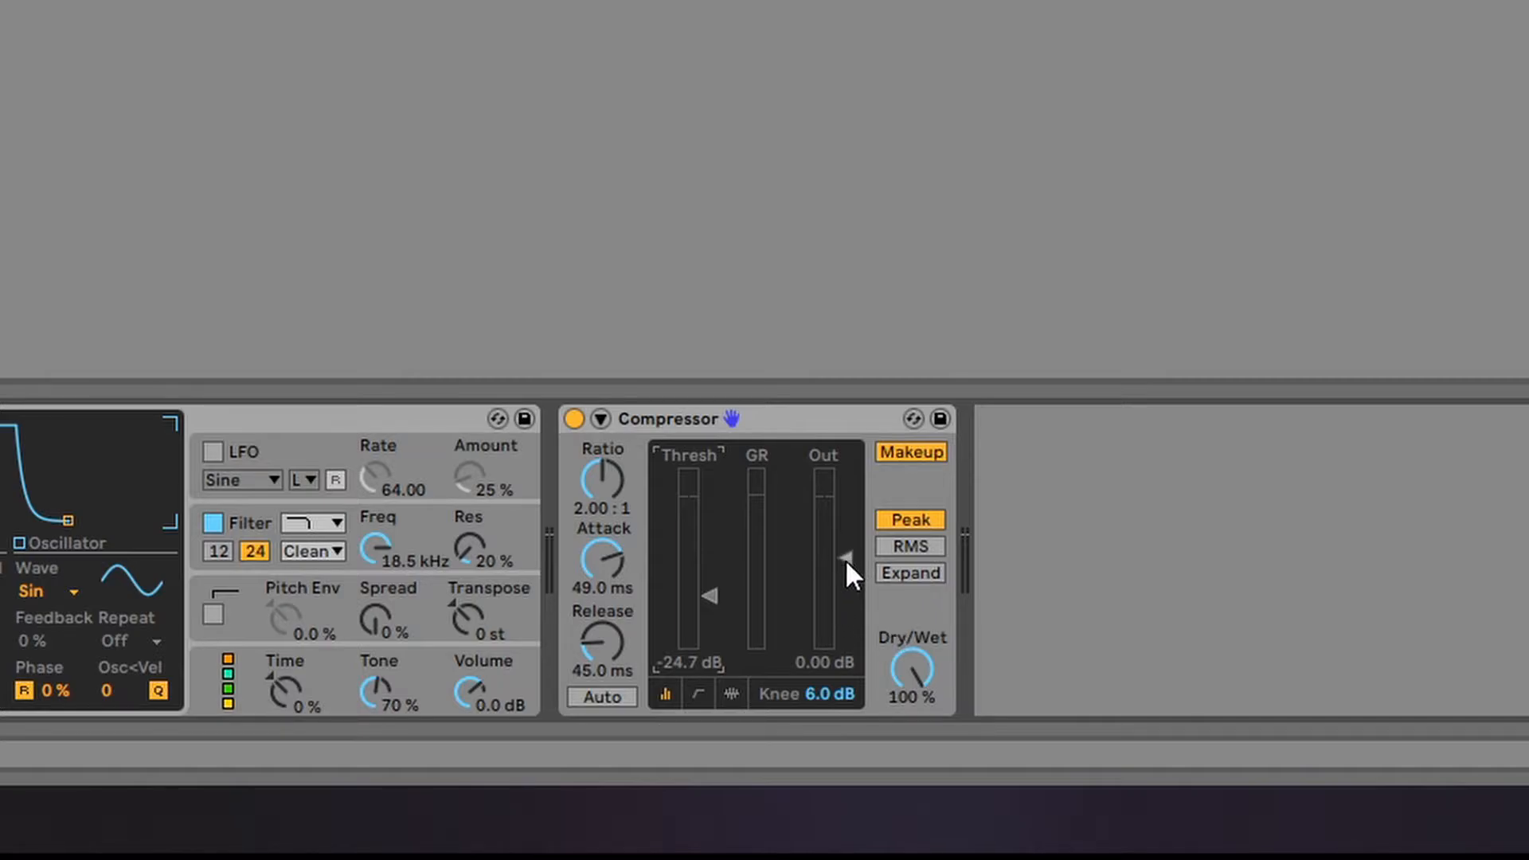
left_click_drag(709, 608, 709, 634)
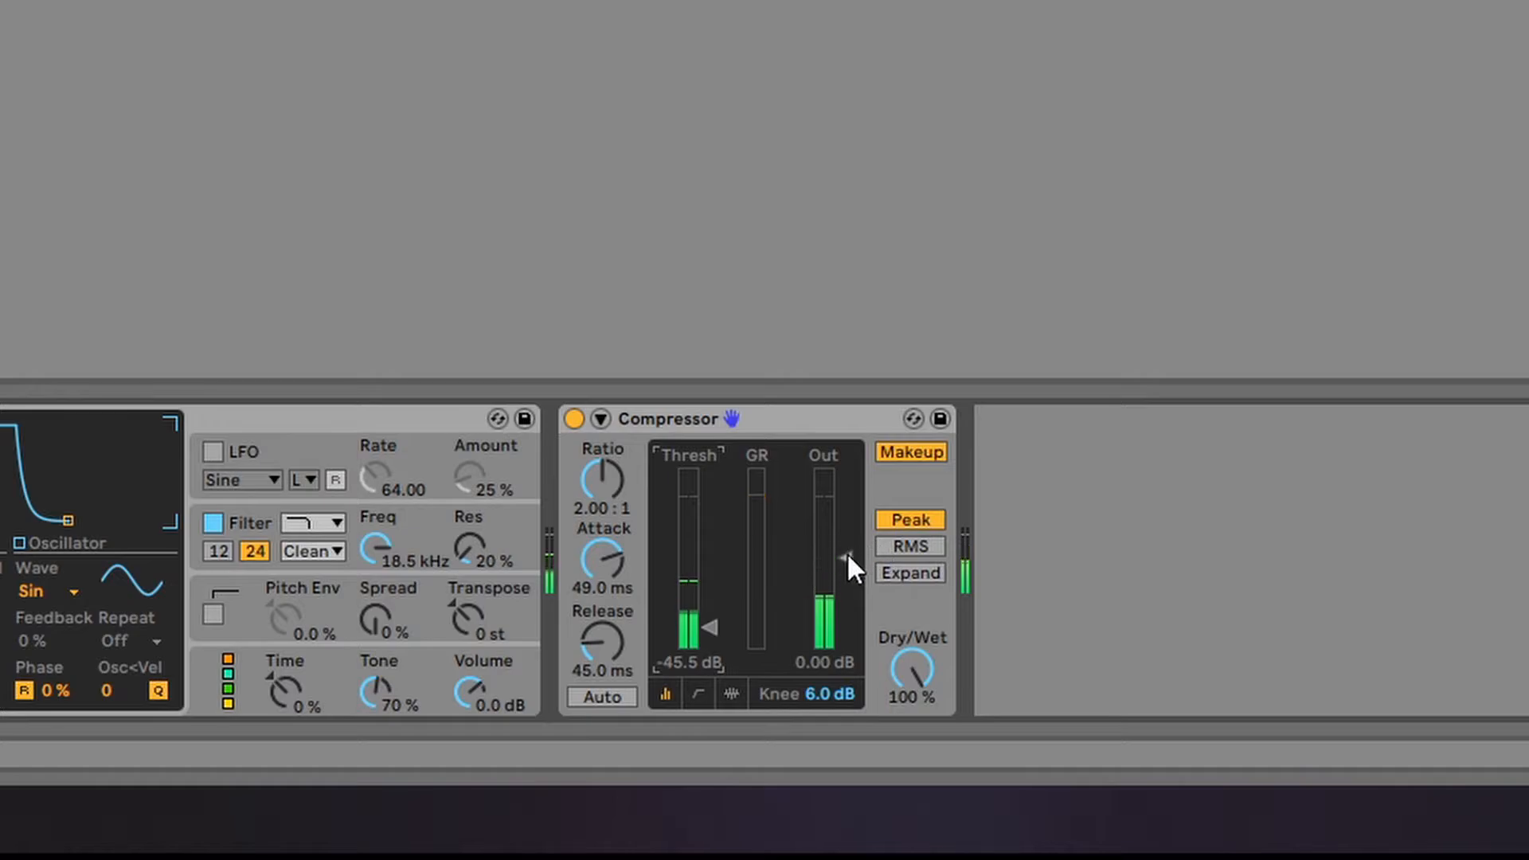
- Try the Compressor's output gain at -11.6 dB and threshold at -56.2 dB, then set them to -3.63 dB and -49.9 dB
left_click_drag(847, 552, 848, 587)
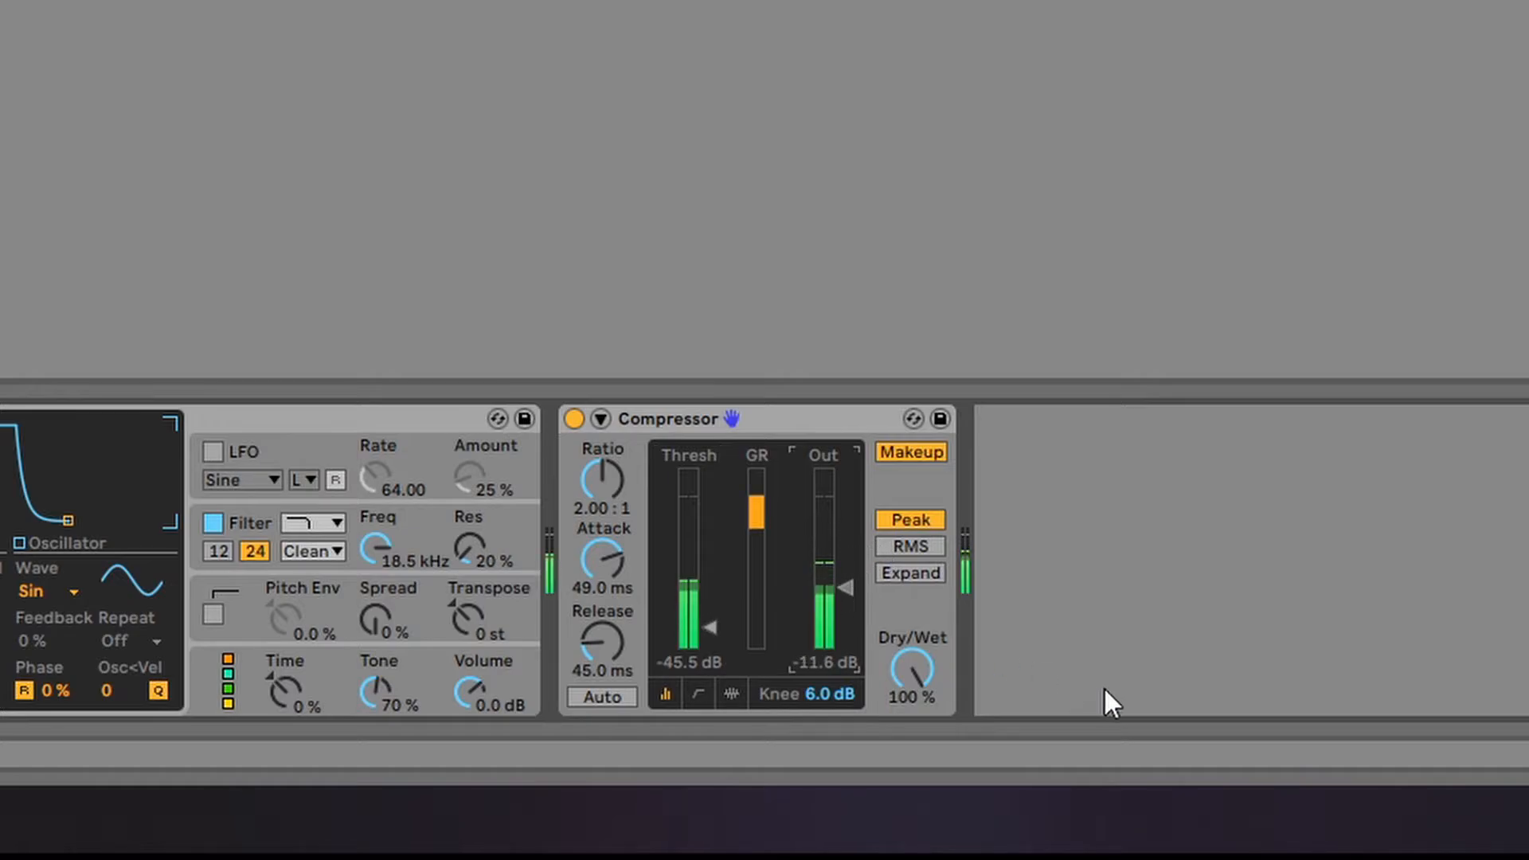
left_click_drag(711, 627, 710, 638)
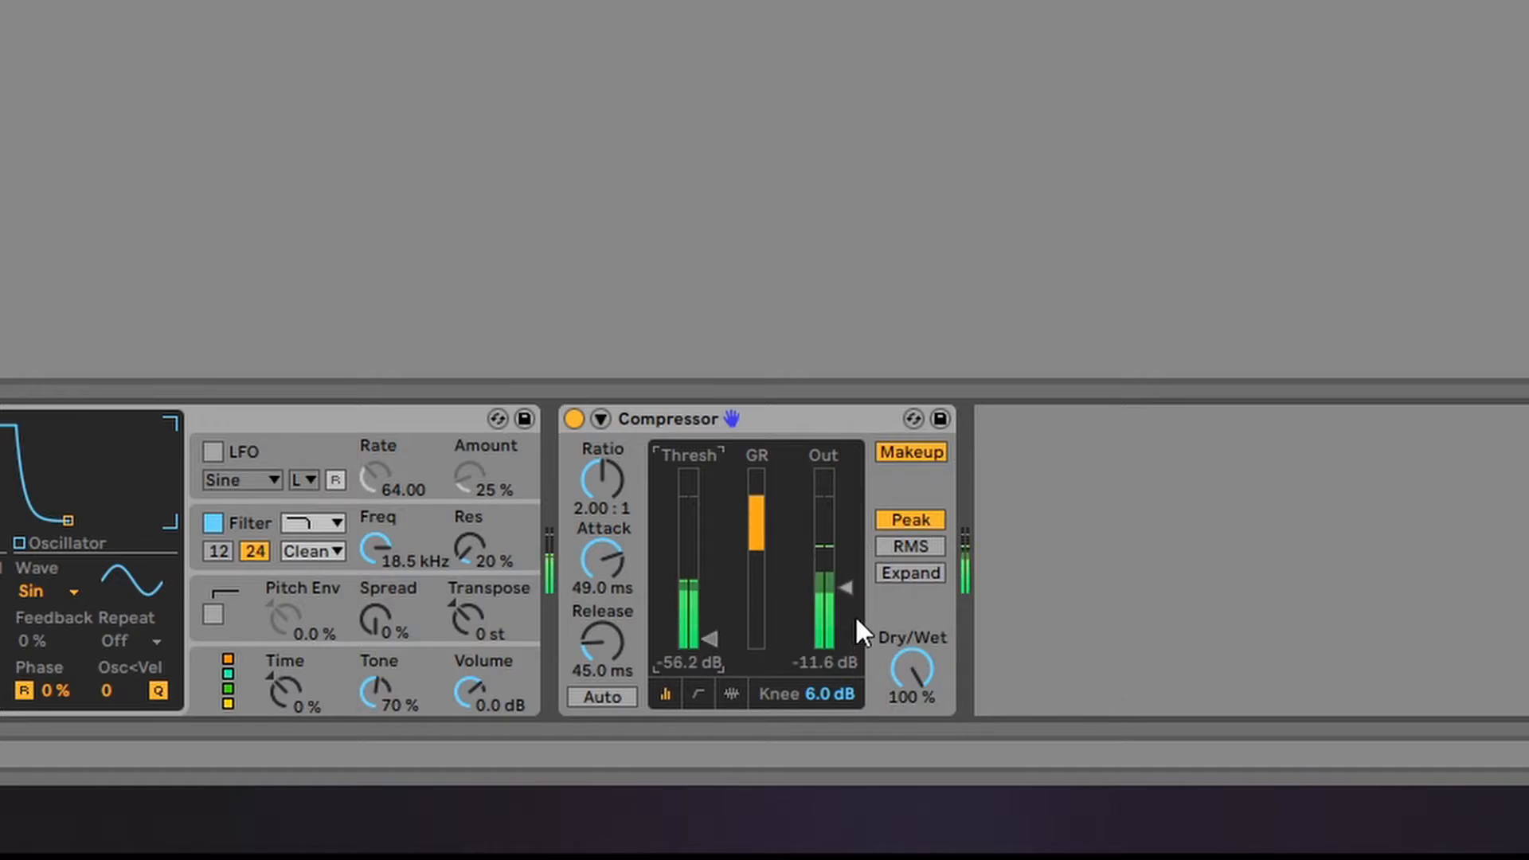
mouse_move(844, 582)
left_mouse_down()
mouse_move(844, 532)
mouse_move(846, 558)
left_mouse_up()
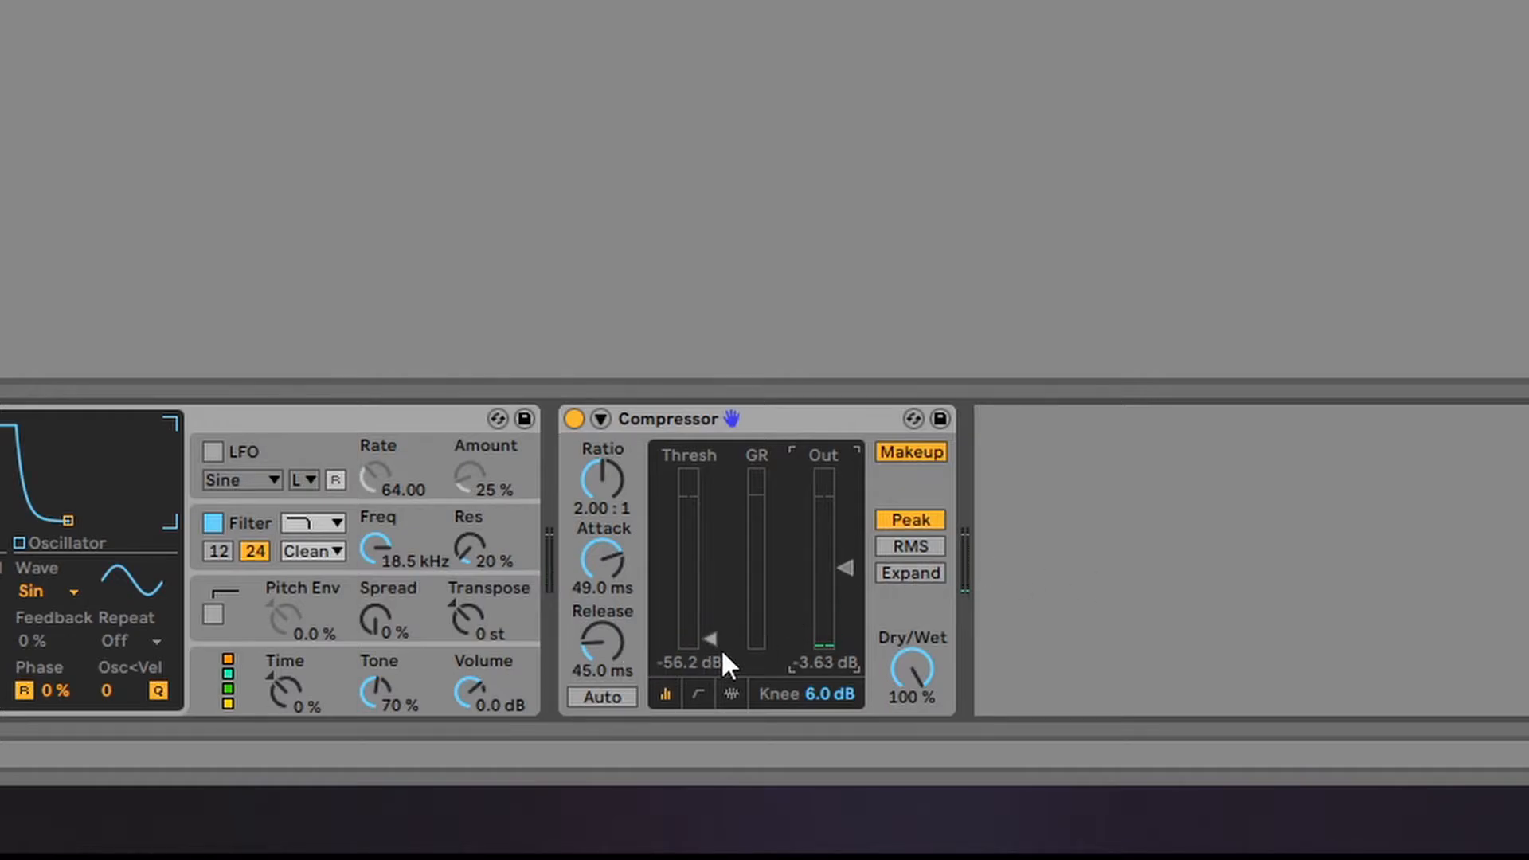
left_click_drag(714, 642, 713, 633)
- Turn automatic makeup gain off and back on while raising the threshold to -28.1 dB, then set the threshold to -34.2 dB
left_click(916, 452)
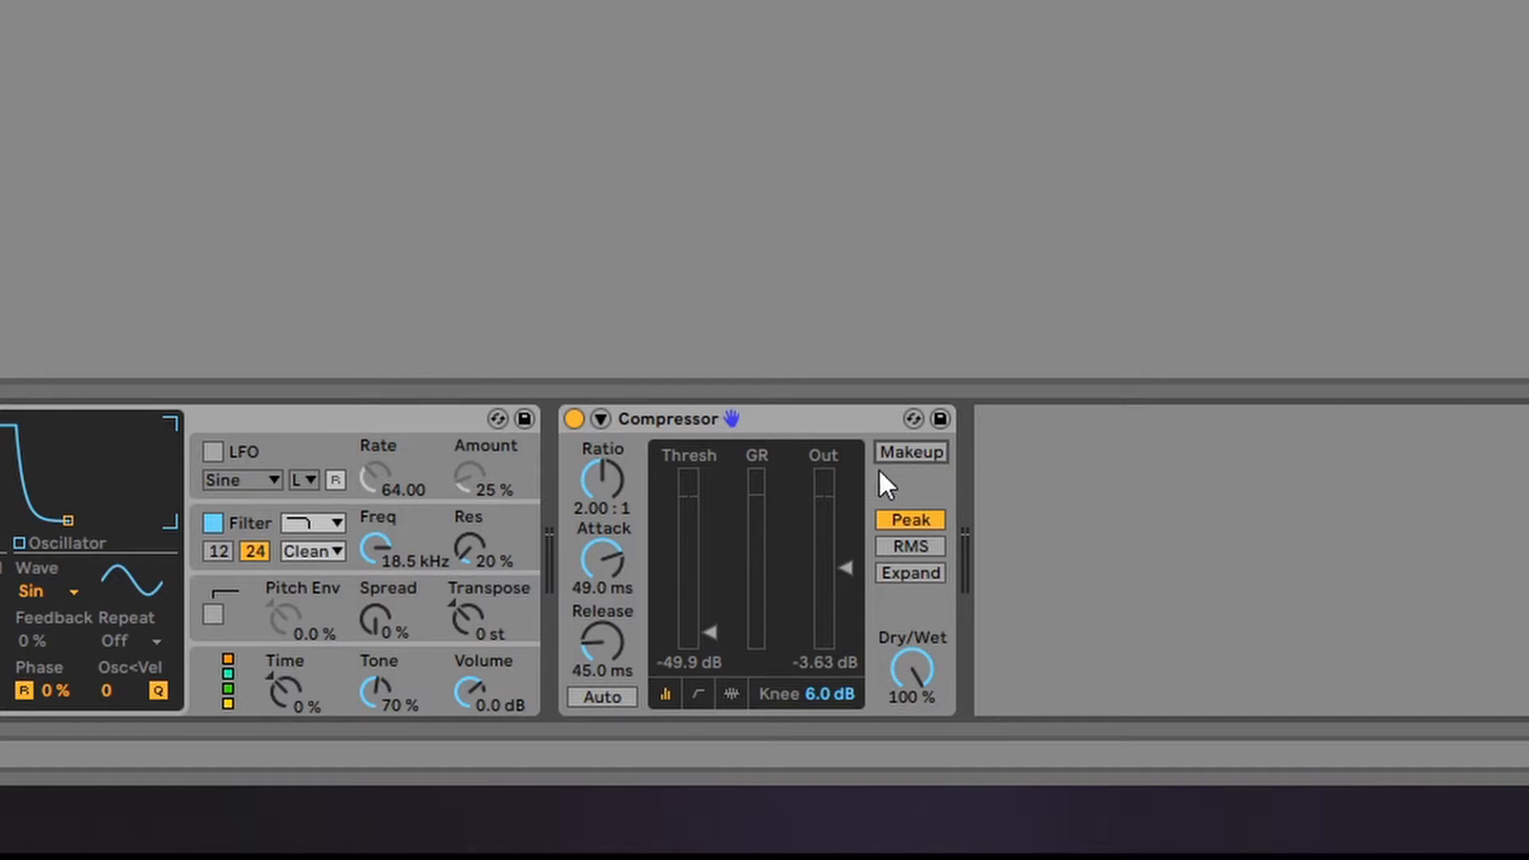
left_click_drag(709, 637, 715, 598)
left_click(919, 448)
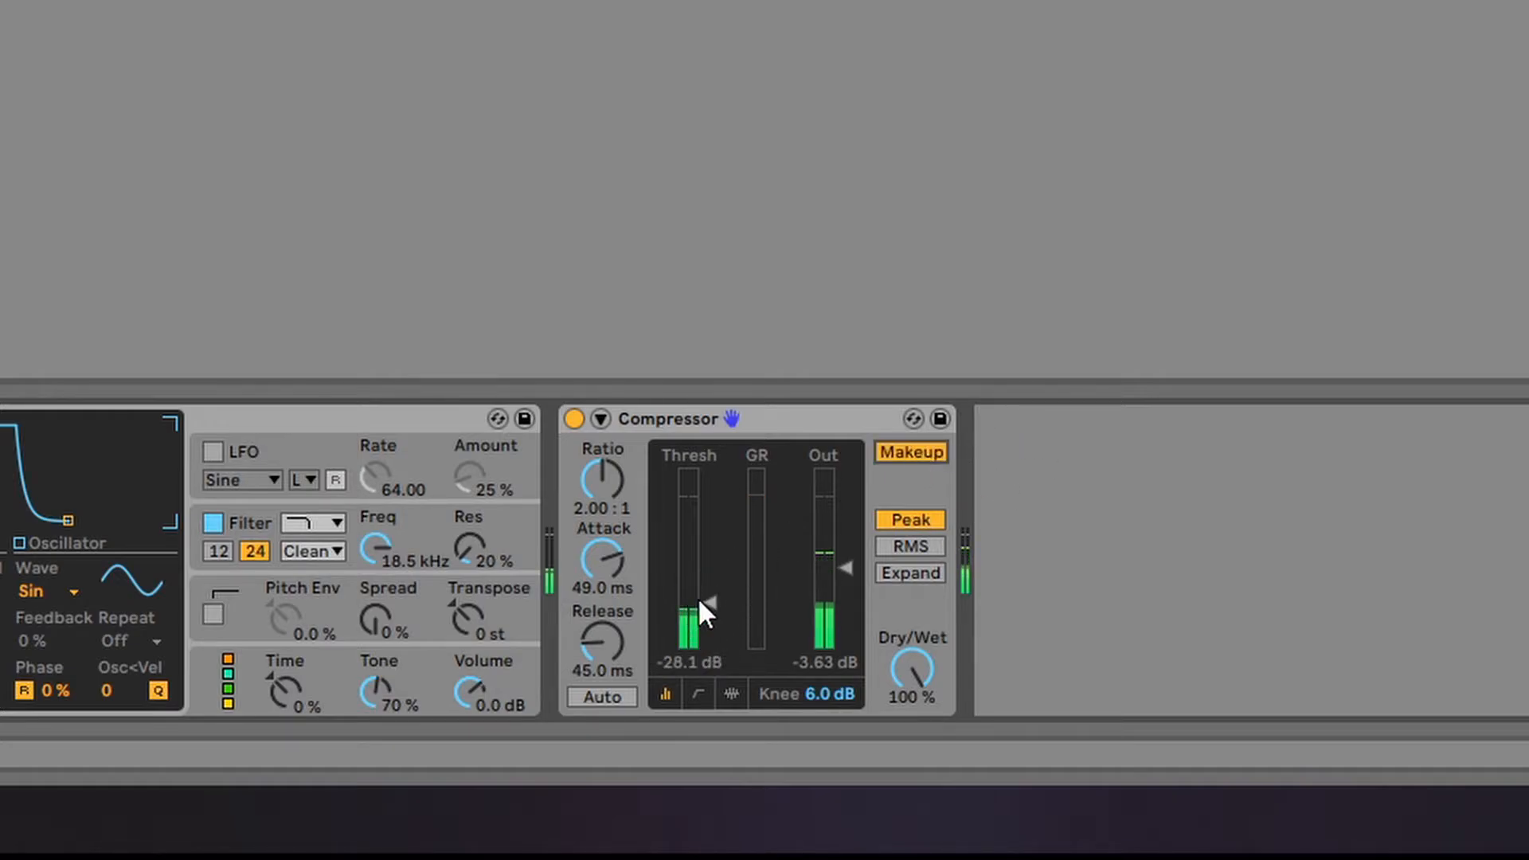
mouse_move(712, 599)
left_mouse_down()
mouse_move(712, 619)
mouse_move(714, 566)
mouse_move(715, 618)
left_mouse_up()
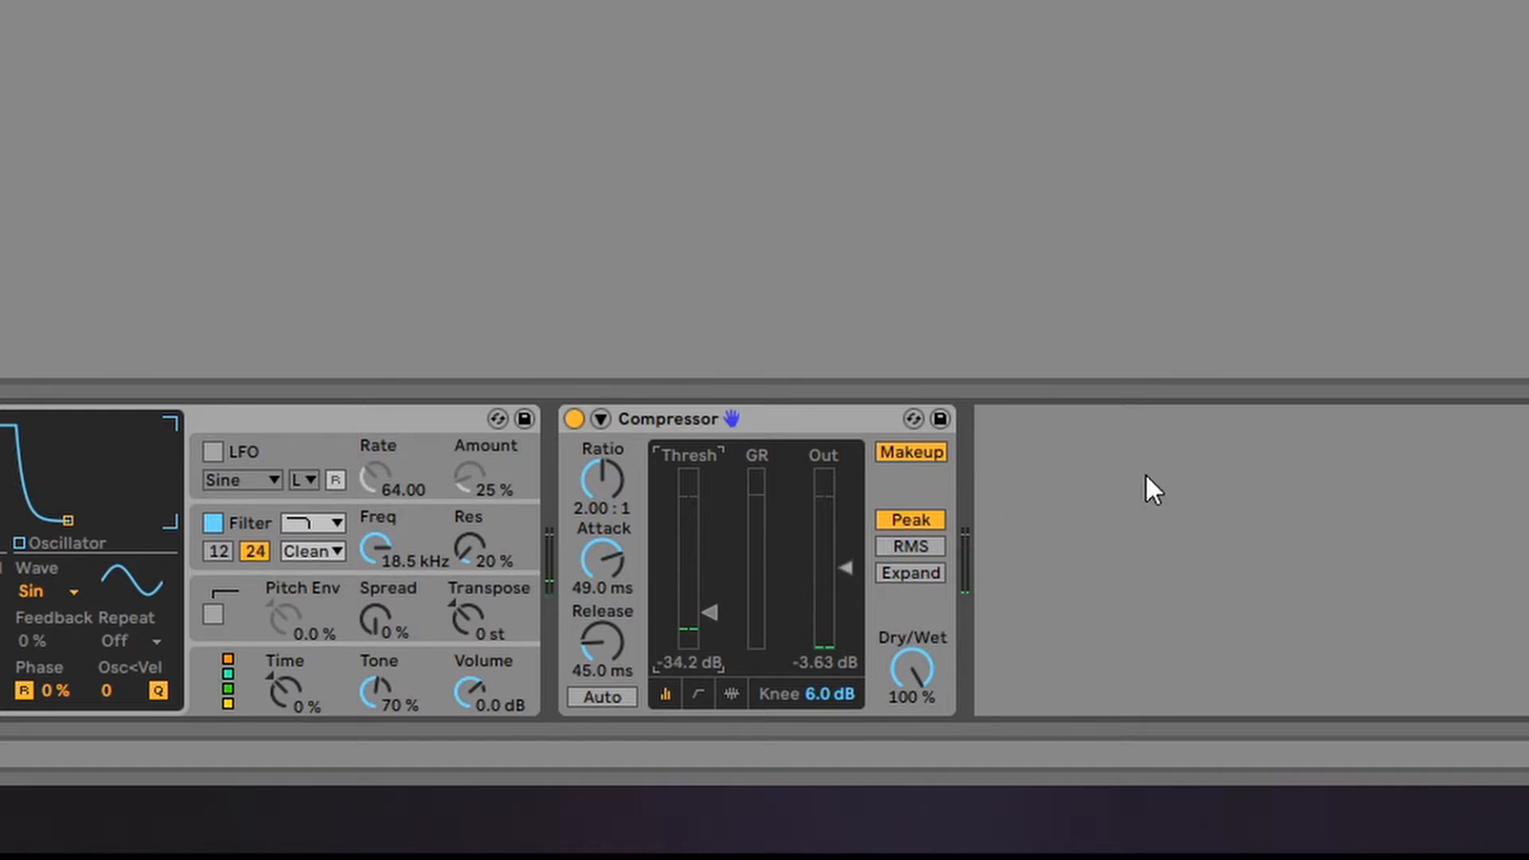
left_click(1156, 534)
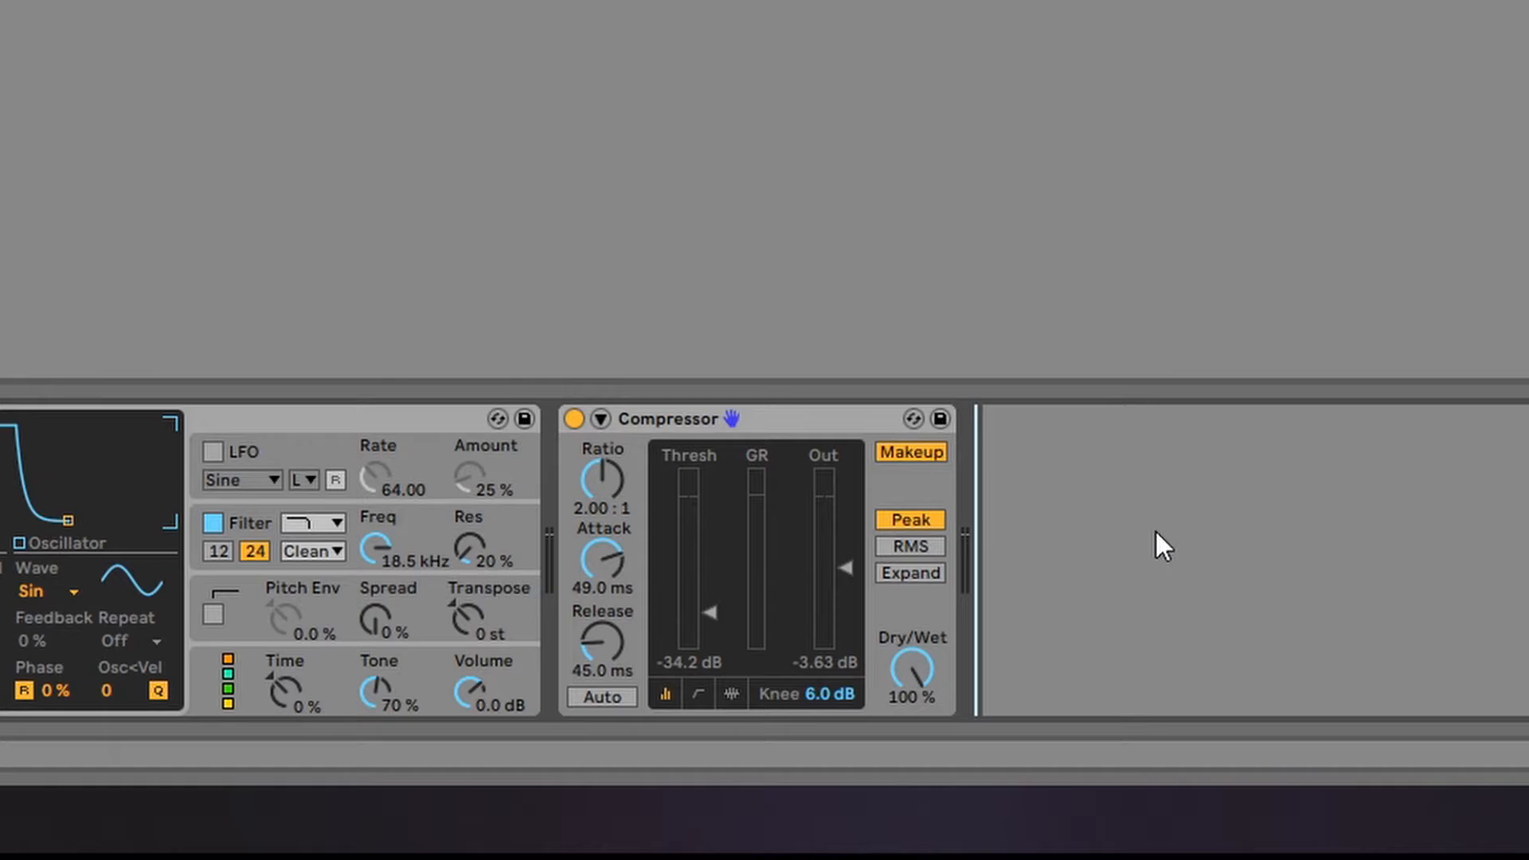
- Show the Compressor's transfer curve and move its threshold point to -22.4 dB with a 1.70 : 1 ratio
left_click(693, 692)
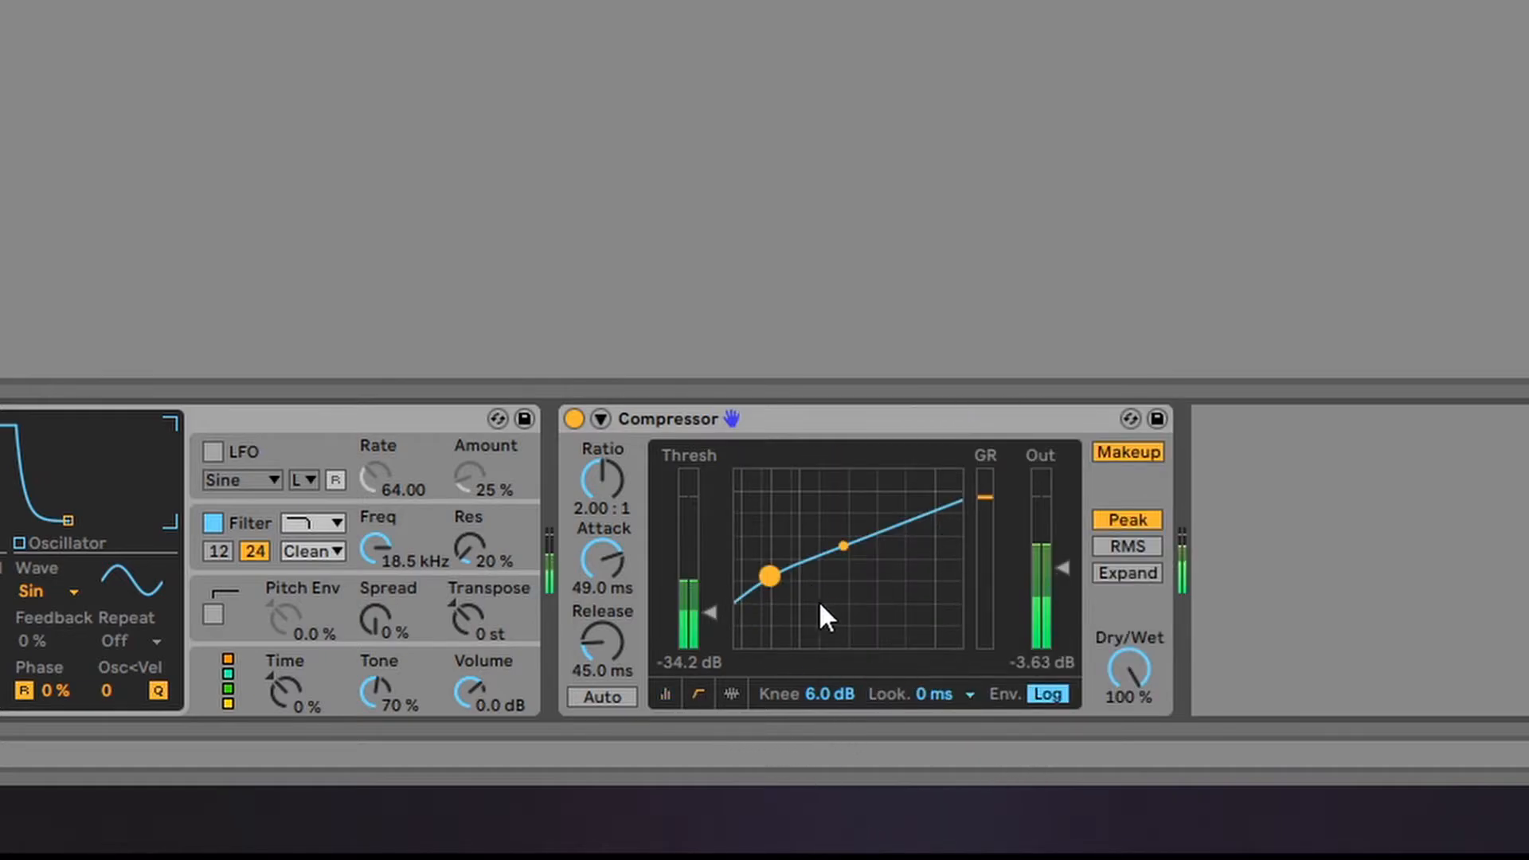
left_click_drag(769, 577, 820, 540)
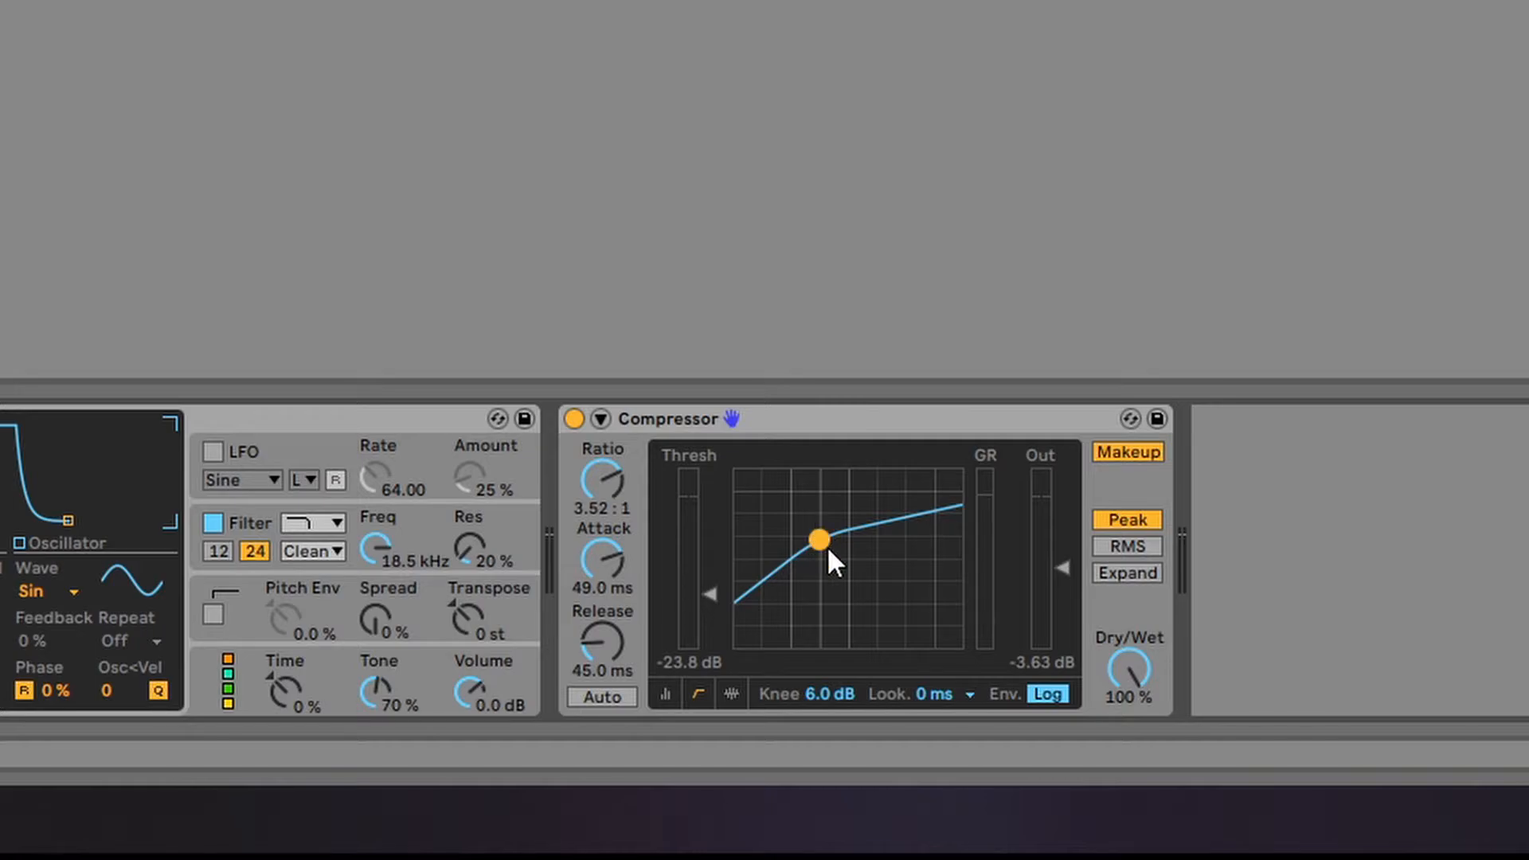
left_click_drag(820, 540, 816, 529)
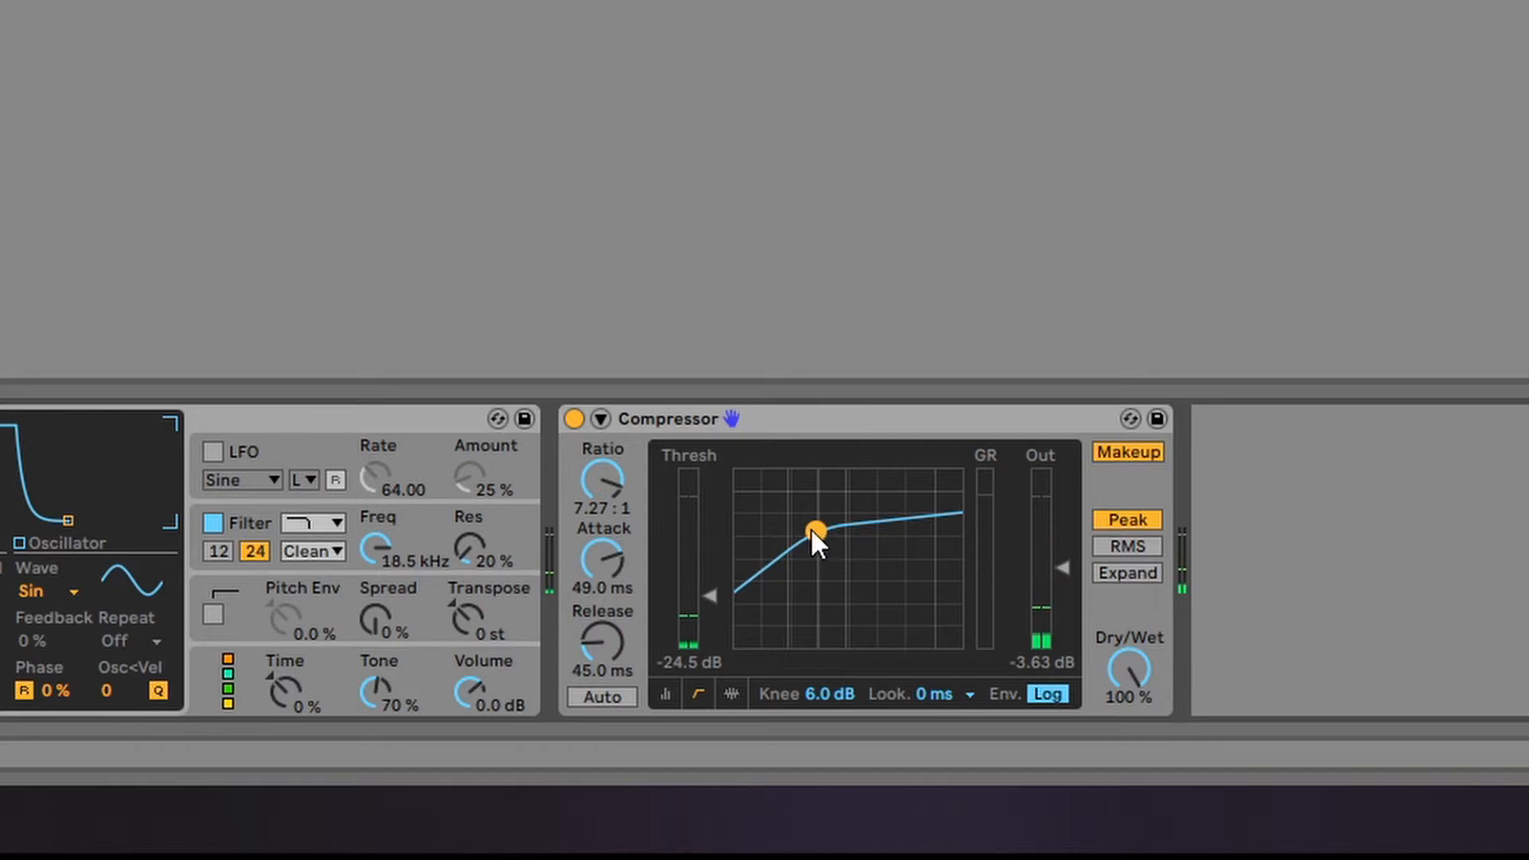
left_click_drag(815, 530, 831, 547)
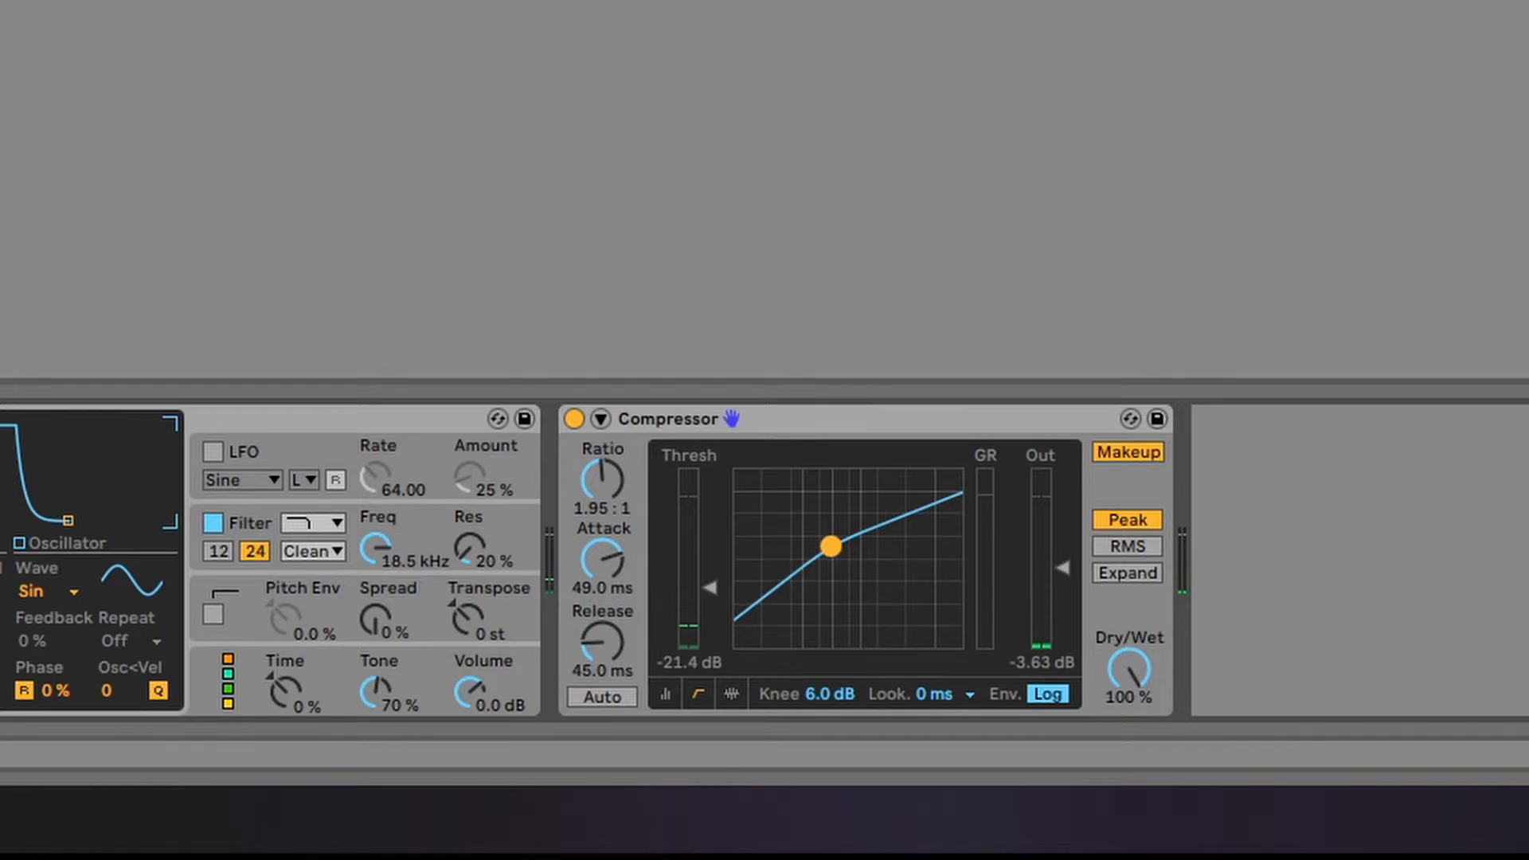
left_click_drag(832, 560, 827, 565)
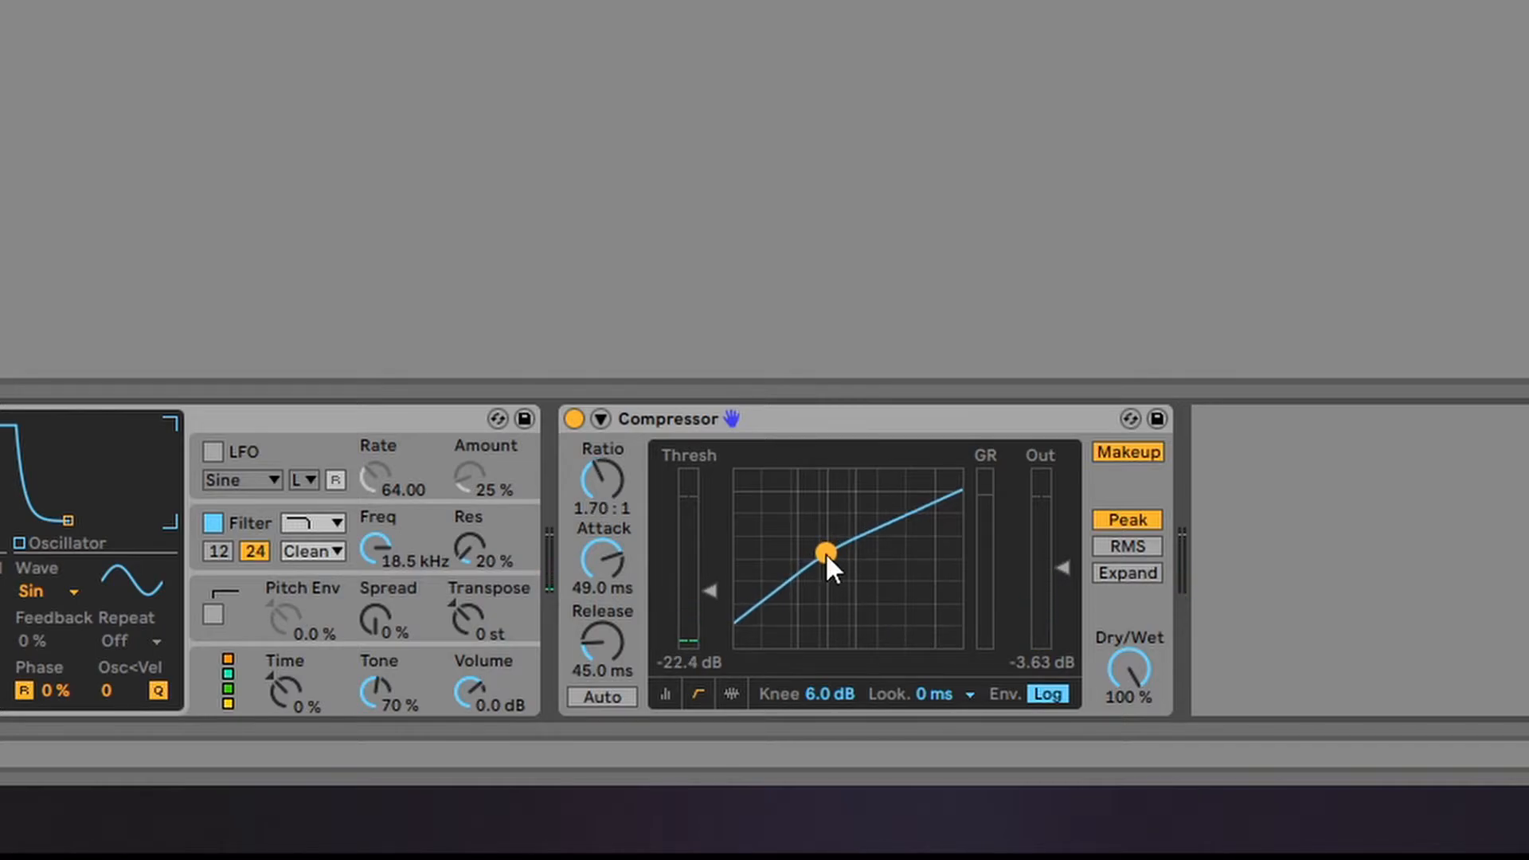
- Switch the Compressor to the activity view, lower the threshold to -37.0 dB and reset the output gain to 0.00 dB
left_click(731, 694)
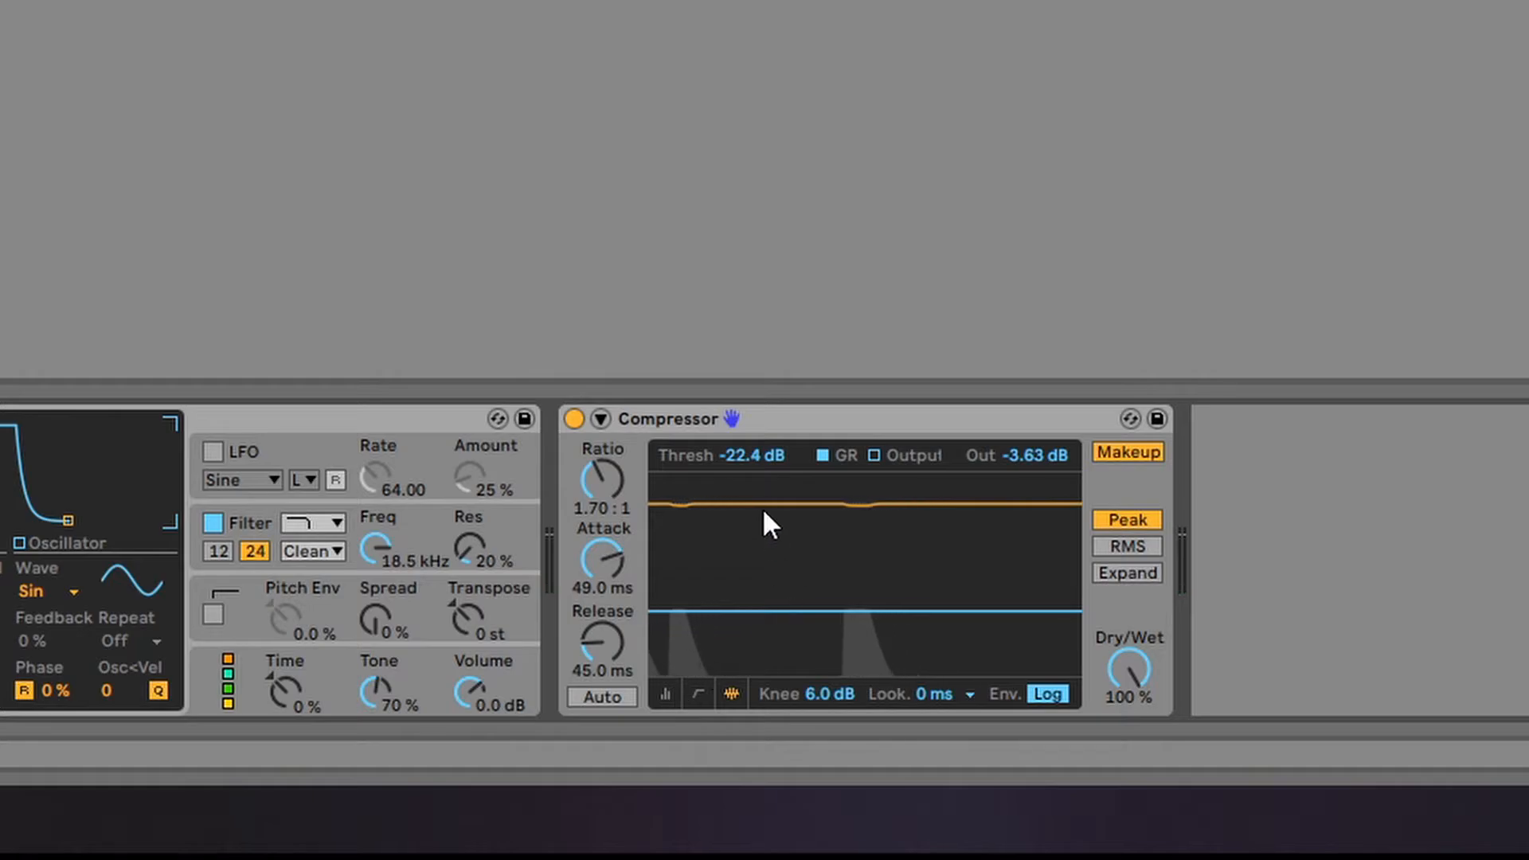
left_click_drag(742, 454, 743, 510)
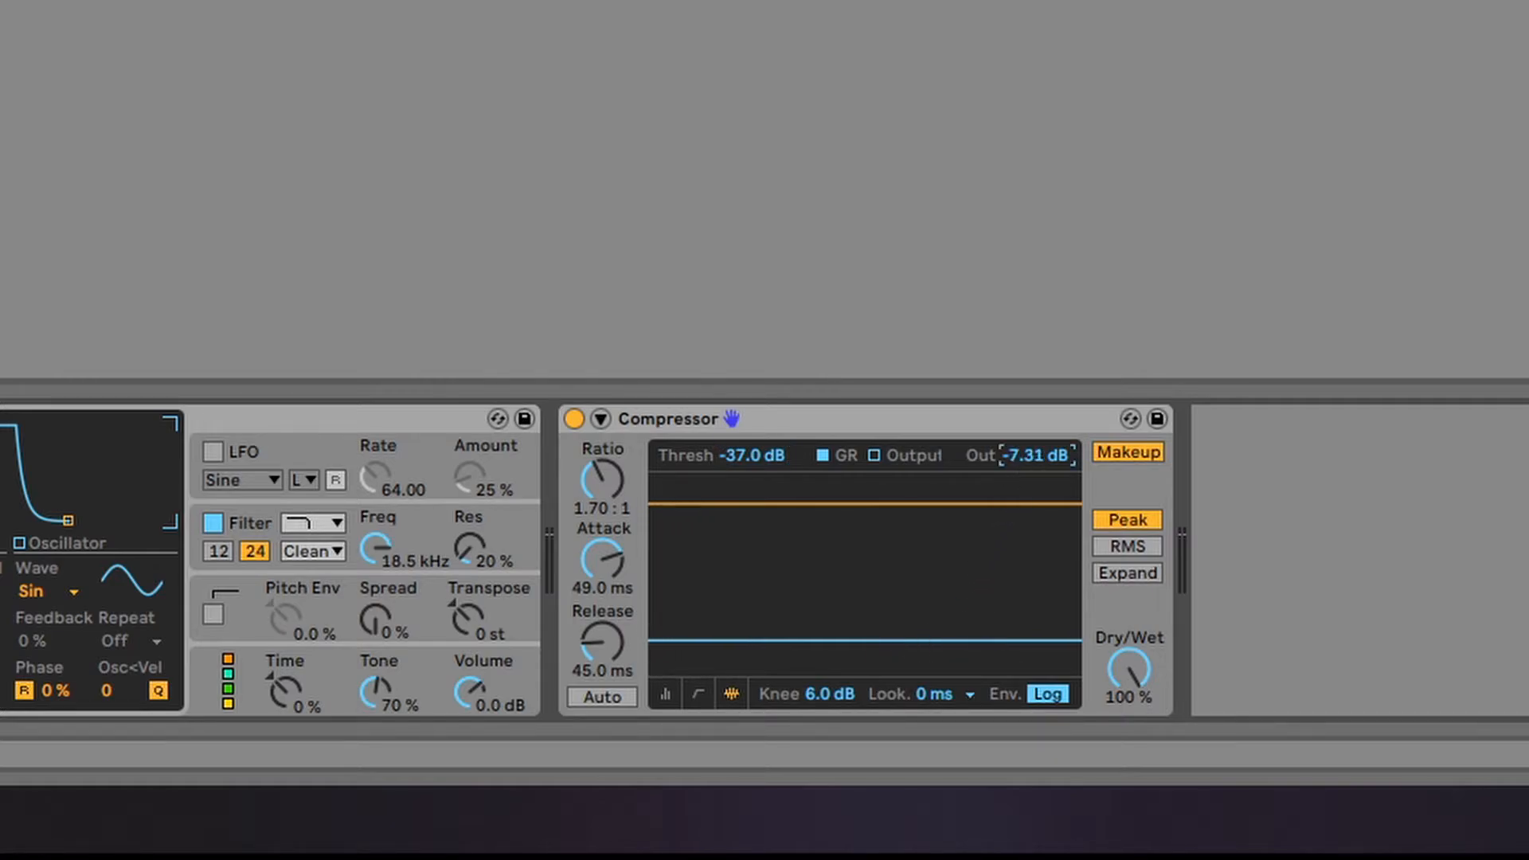
left_click_drag(1035, 456, 1035, 474)
double_click(1034, 456)
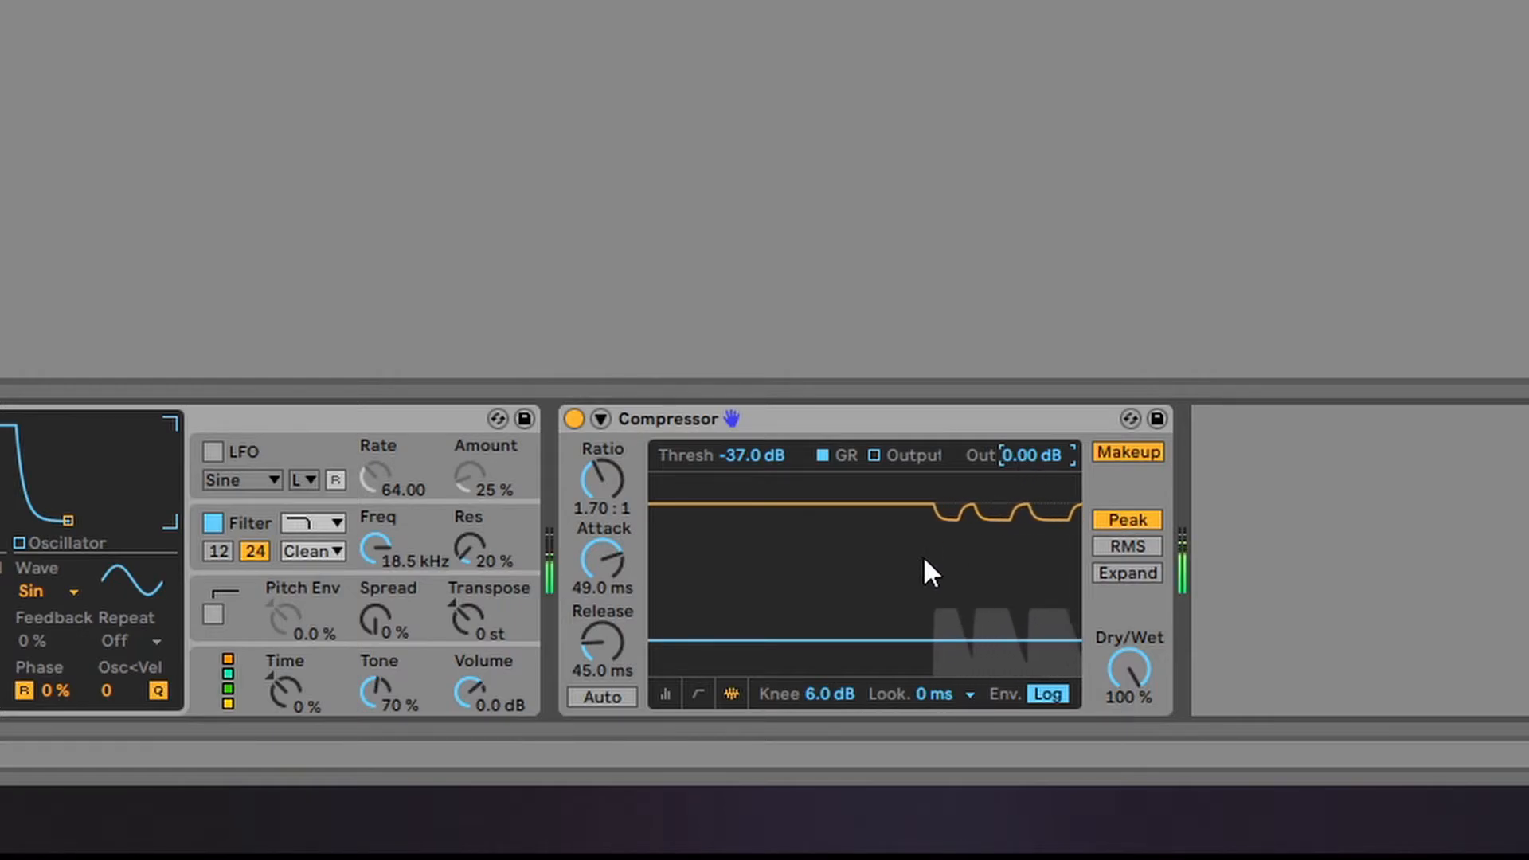
- Lower the threshold to -57.7 dB to observe the gain reduction, then raise it to -47.1 dB
left_click_drag(751, 455, 751, 510)
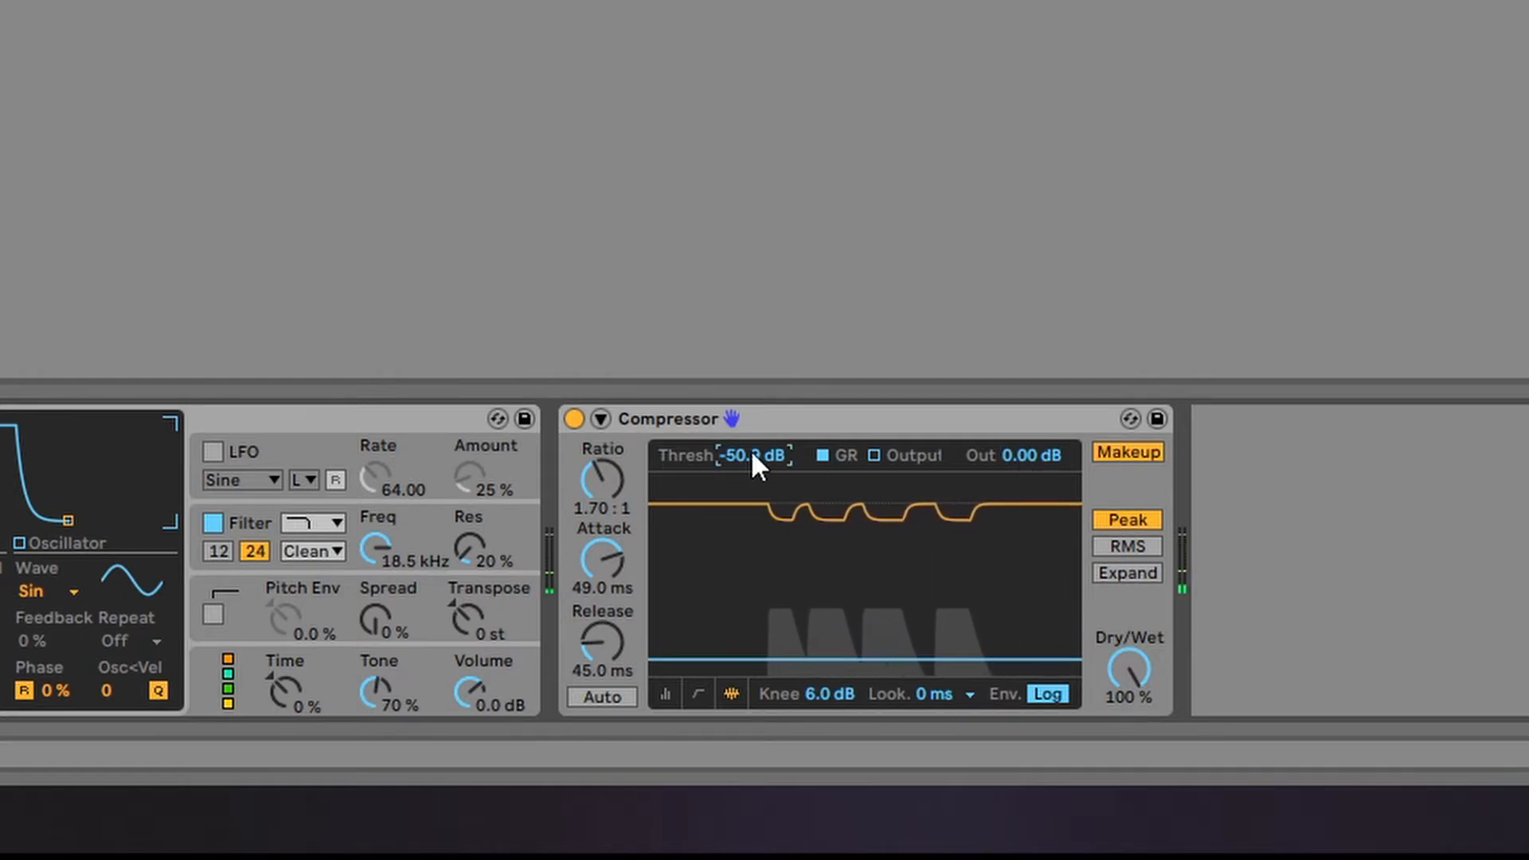
left_click_drag(773, 452, 773, 478)
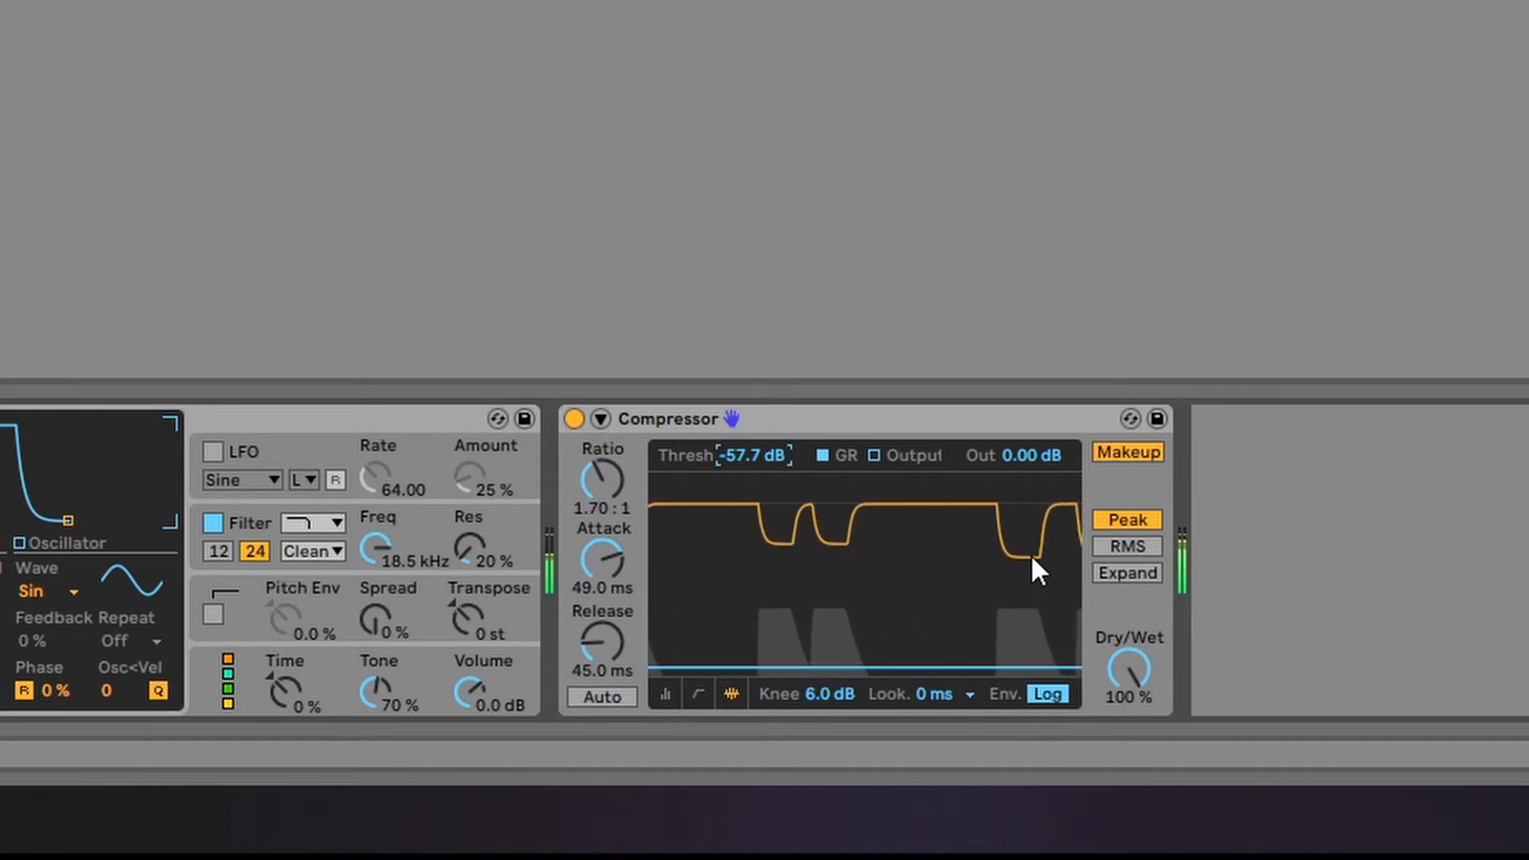
left_click_drag(773, 458, 773, 423)
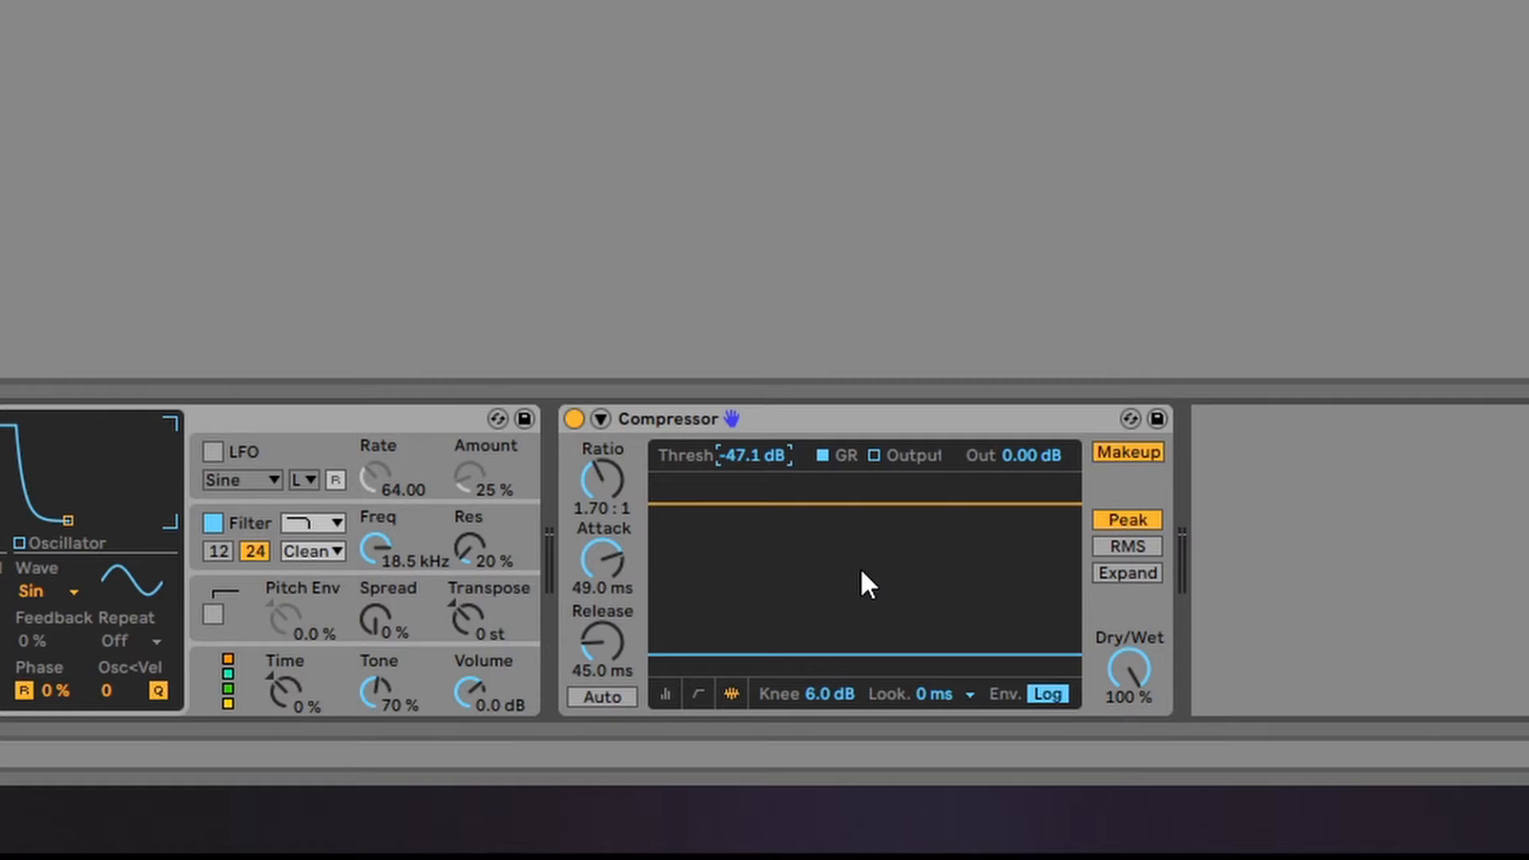
- Compare the Compressor's display modes, return to the transfer curve and set the knee to 0.1 dB
left_click(699, 694)
left_click(665, 696)
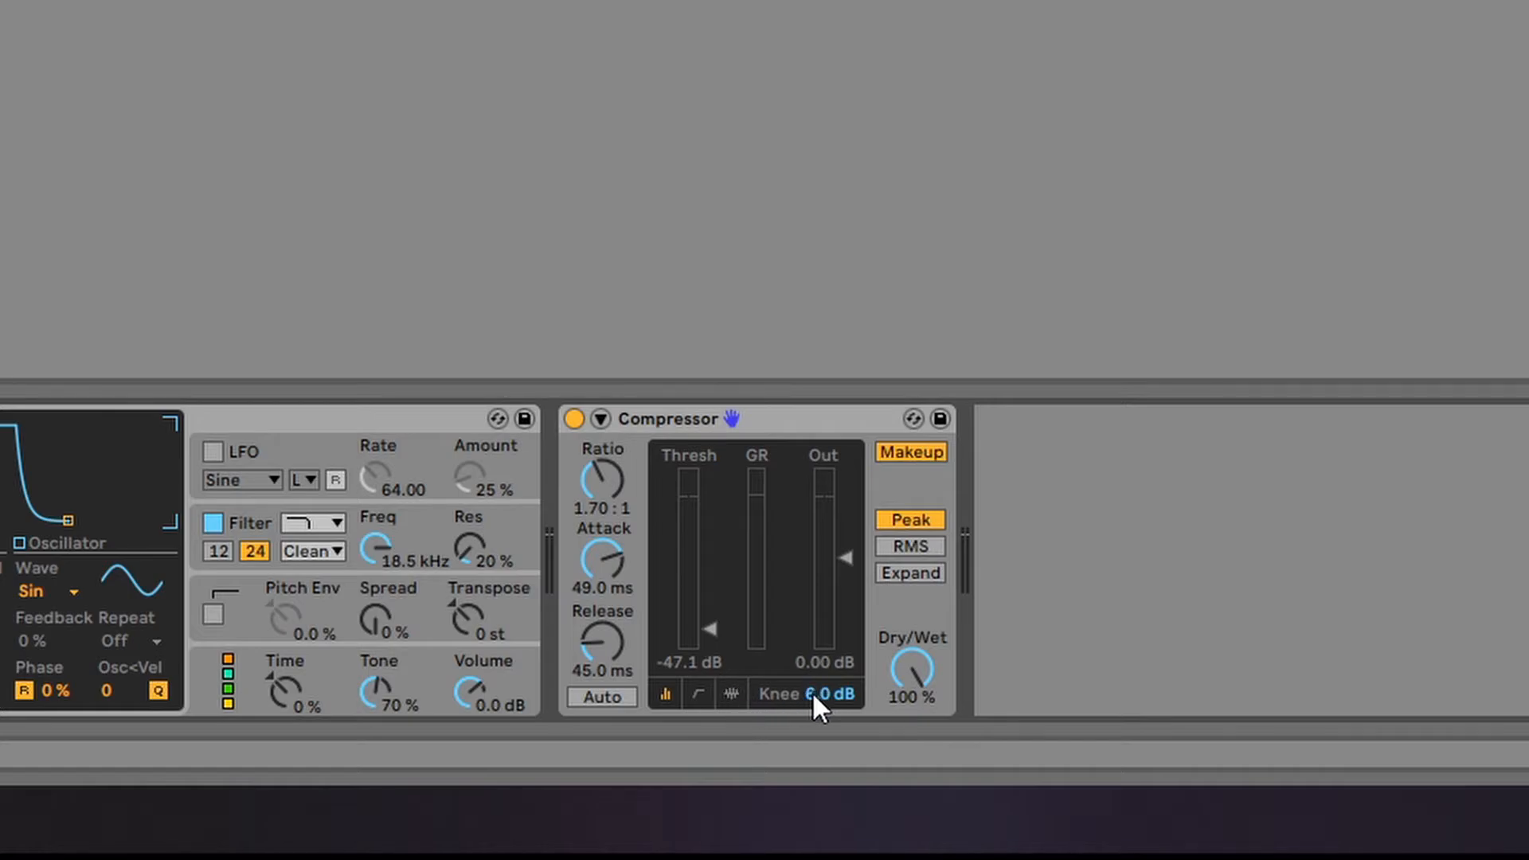
left_click_drag(811, 692, 705, 690)
left_click(700, 695)
left_click_drag(845, 693, 846, 753)
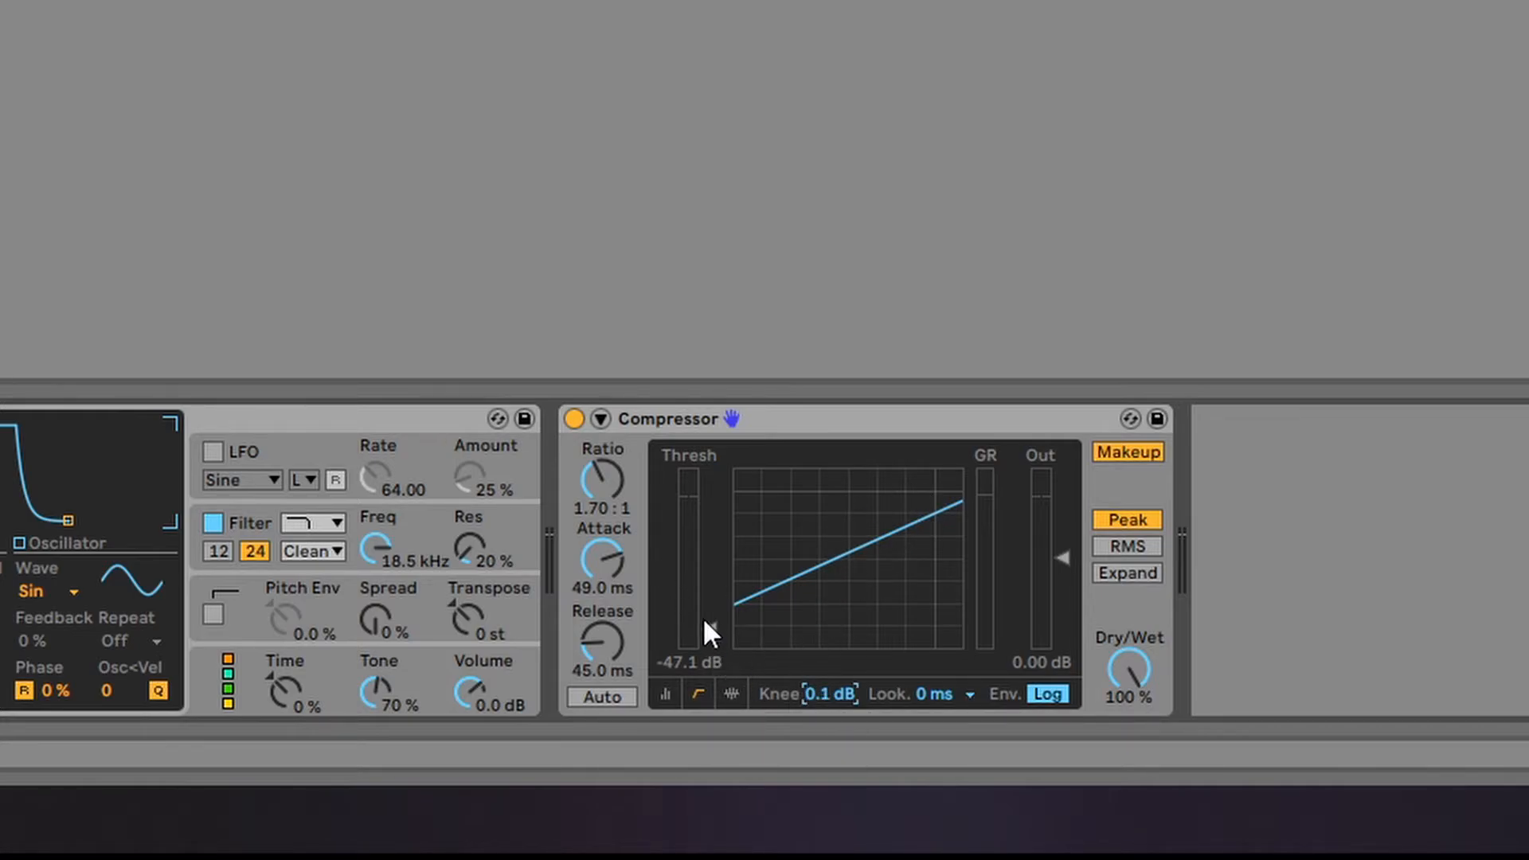
- Set the threshold to -23.2 dB and soften the Compressor's knee to 6.5 dB
left_click_drag(705, 622, 708, 596)
left_click_drag(829, 694, 828, 662)
left_click_drag(709, 596, 708, 593)
left_click_drag(833, 692, 833, 709)
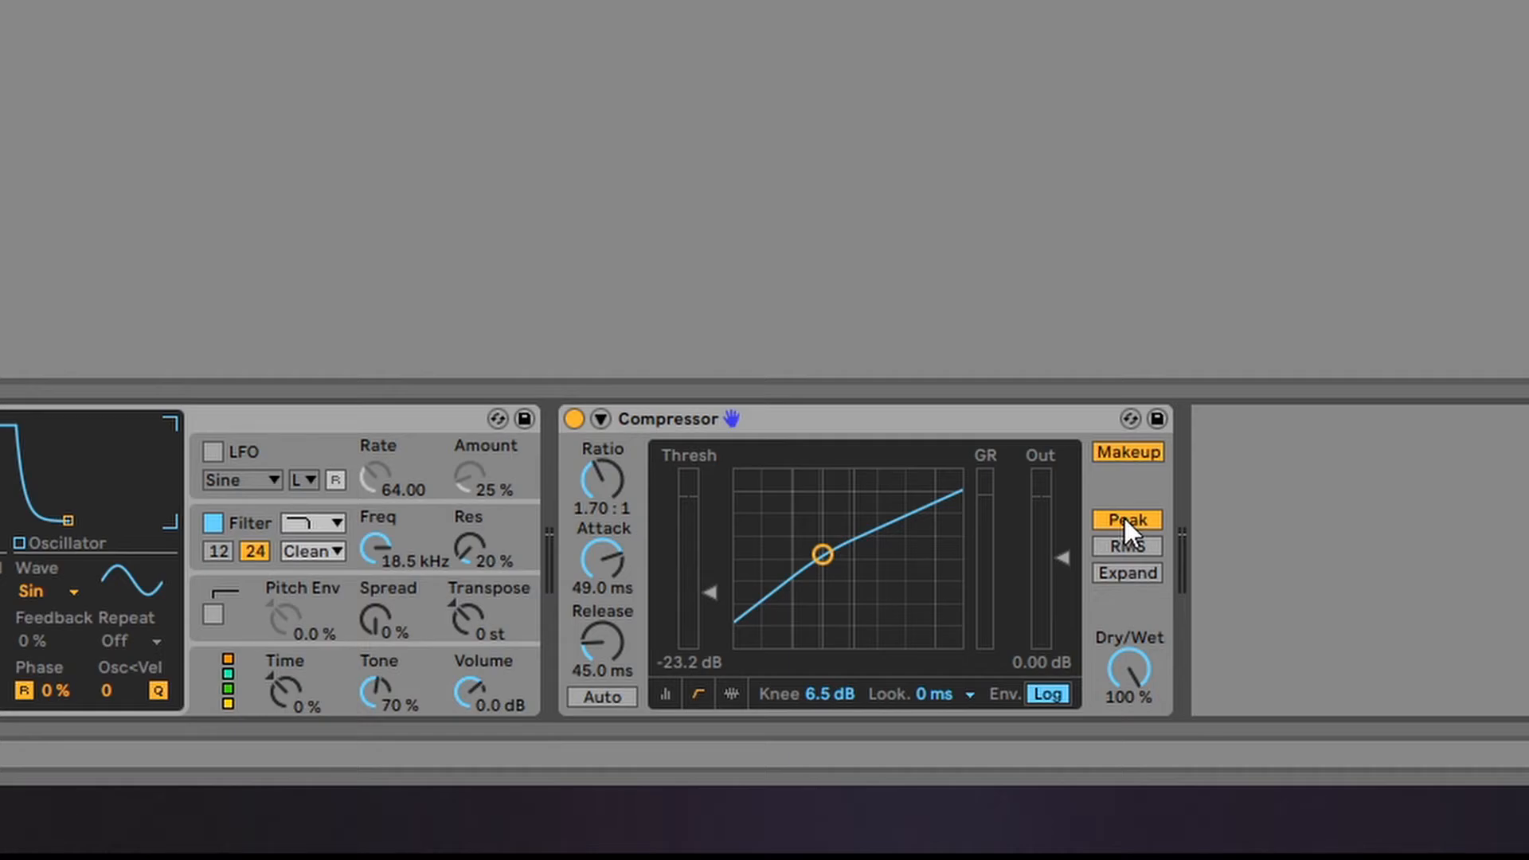
- Try RMS detection, then switch the Compressor to Expand mode and return to its collapsed meter view
left_click(1127, 545)
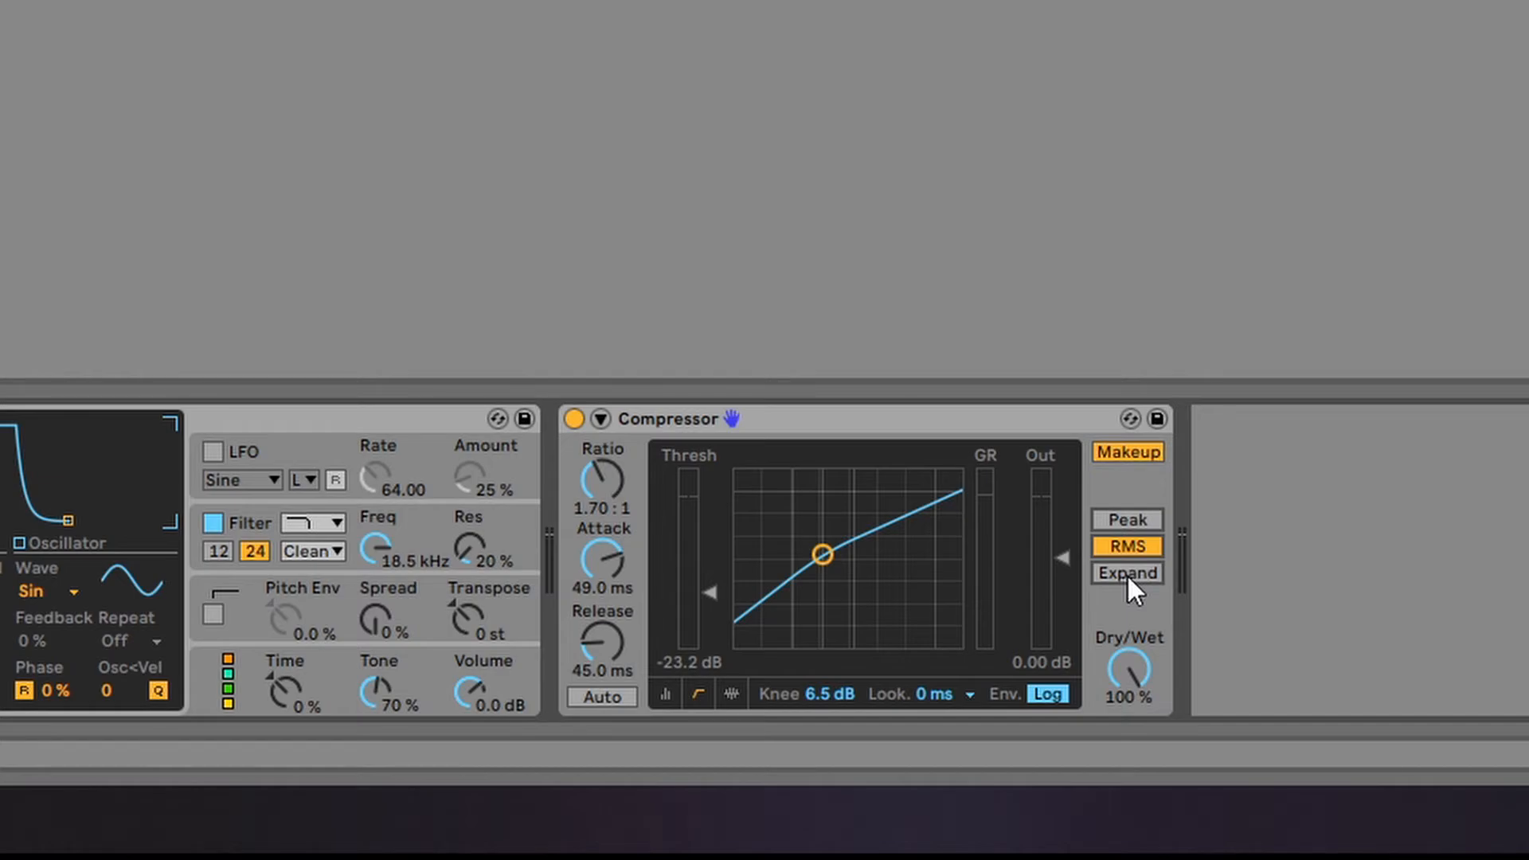
left_click(1152, 574)
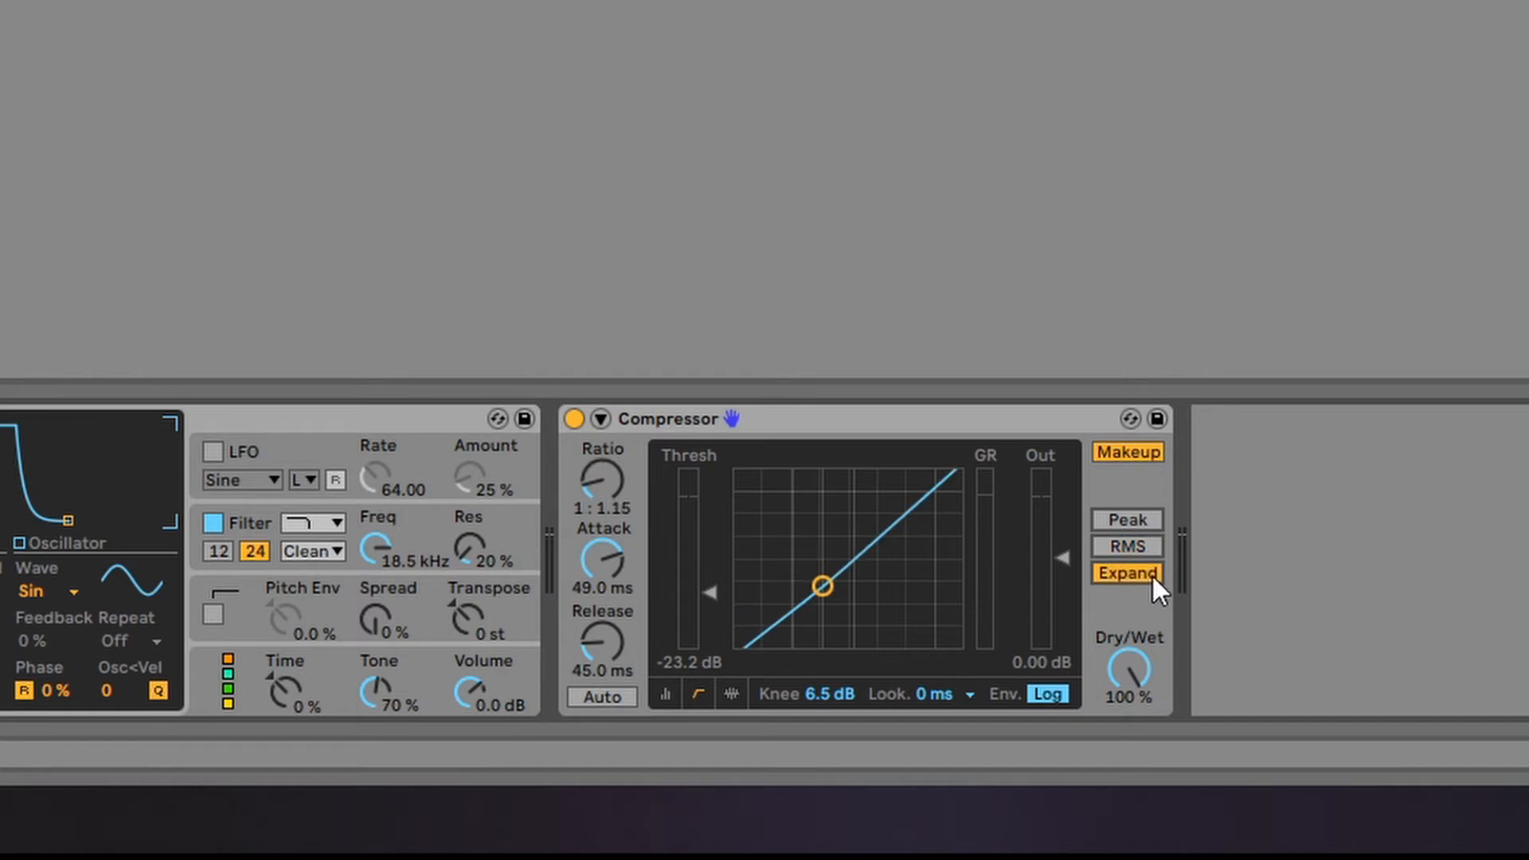
left_click(679, 696)
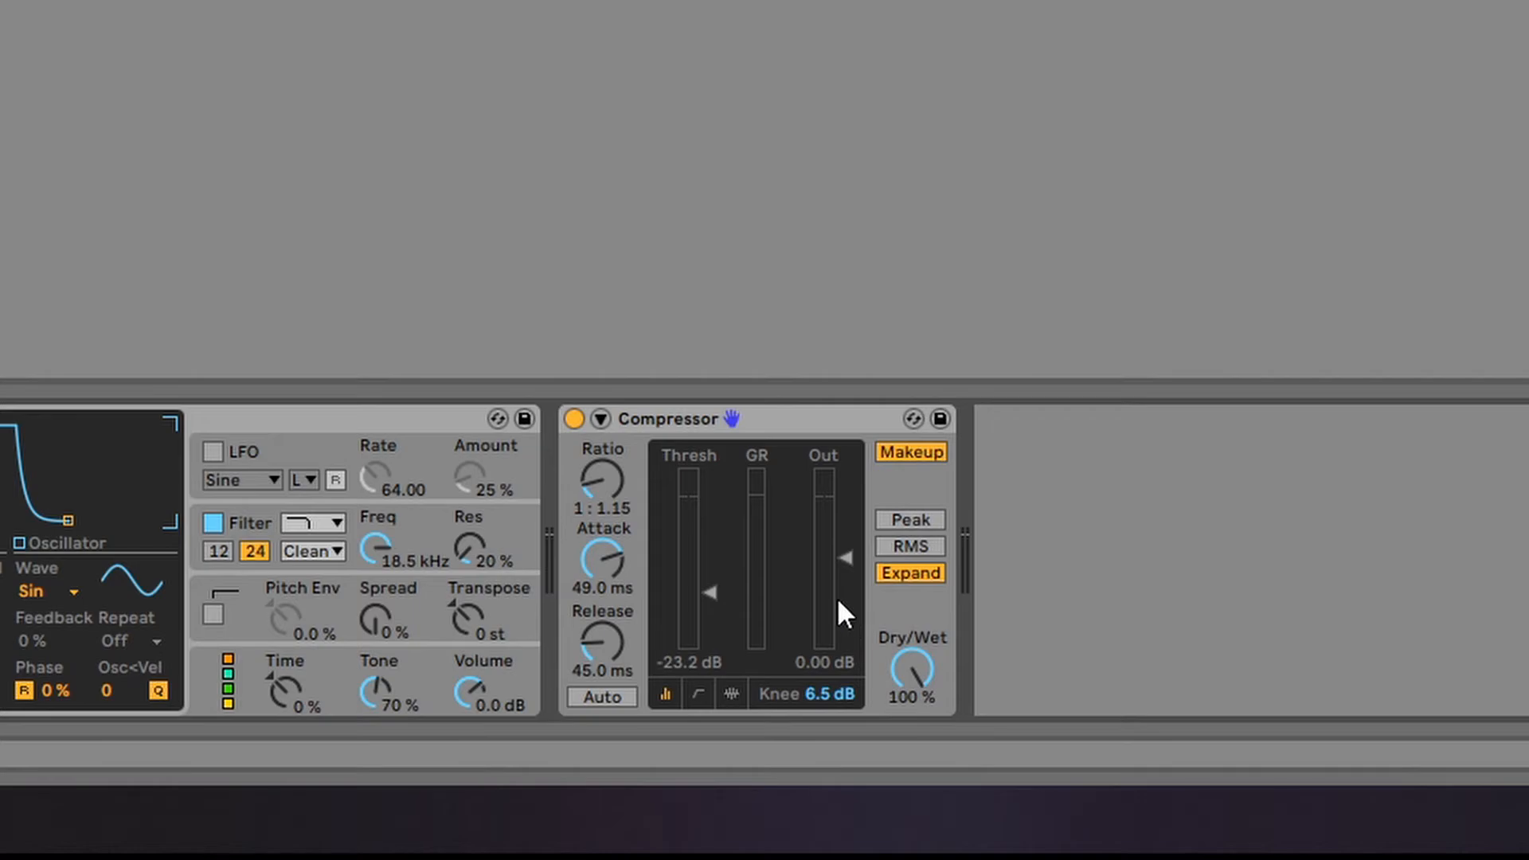
- With the Compressor in Expand mode, lower the threshold to -47.0 dB and raise the output gain to 8.92 dB
left_click_drag(713, 594, 713, 618)
left_click_drag(710, 628, 715, 637)
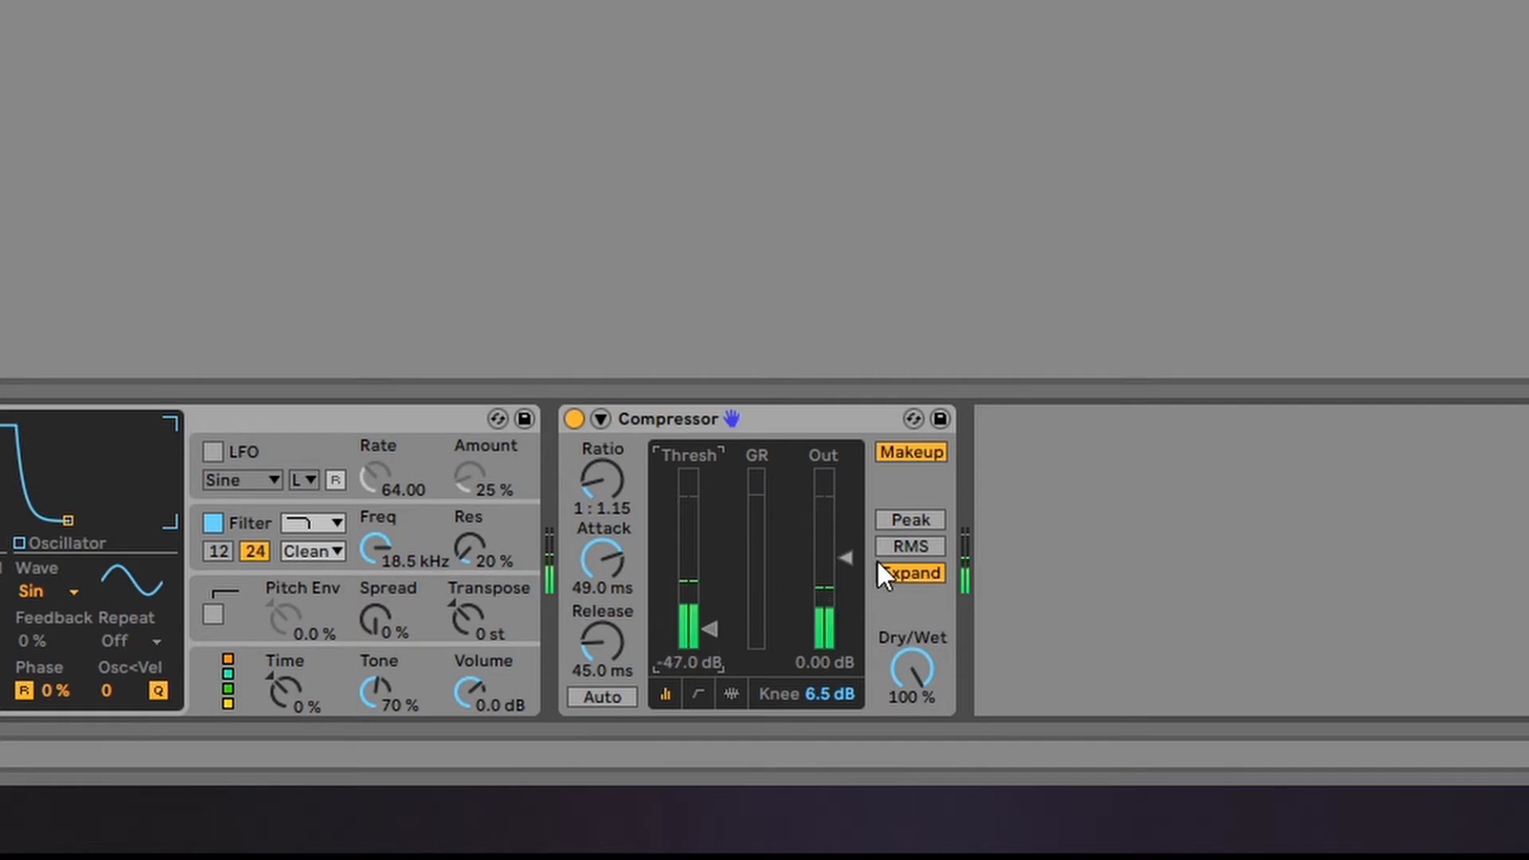
mouse_move(846, 557)
left_mouse_down()
mouse_move(844, 591)
mouse_move(844, 536)
left_mouse_up()
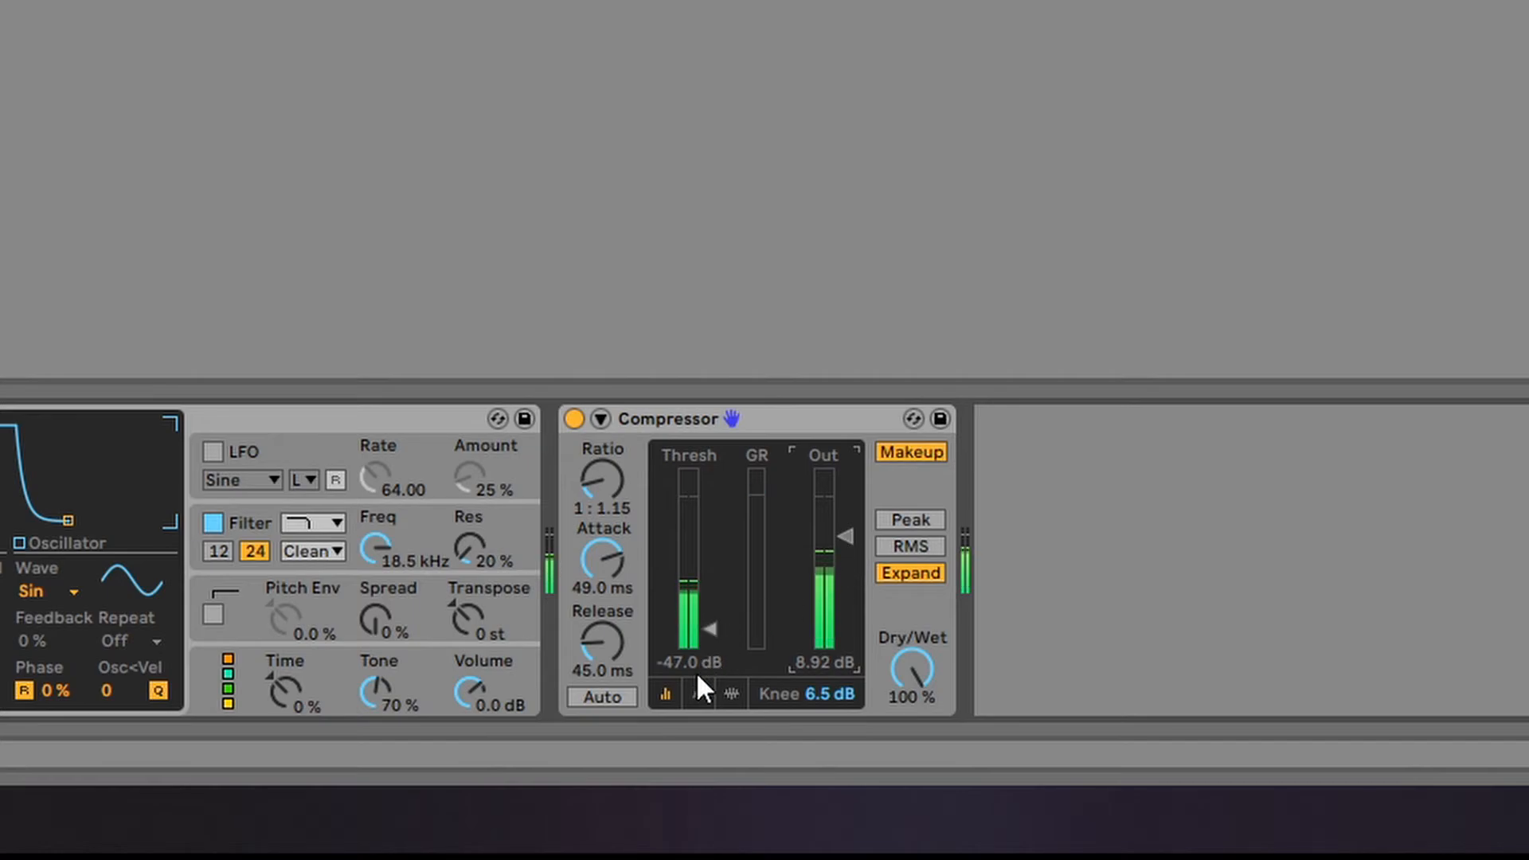
- Return the Compressor to Peak detection with a 2.00:1 ratio, a -21.3 dB threshold and -1.65 dB output gain
left_click(911, 526)
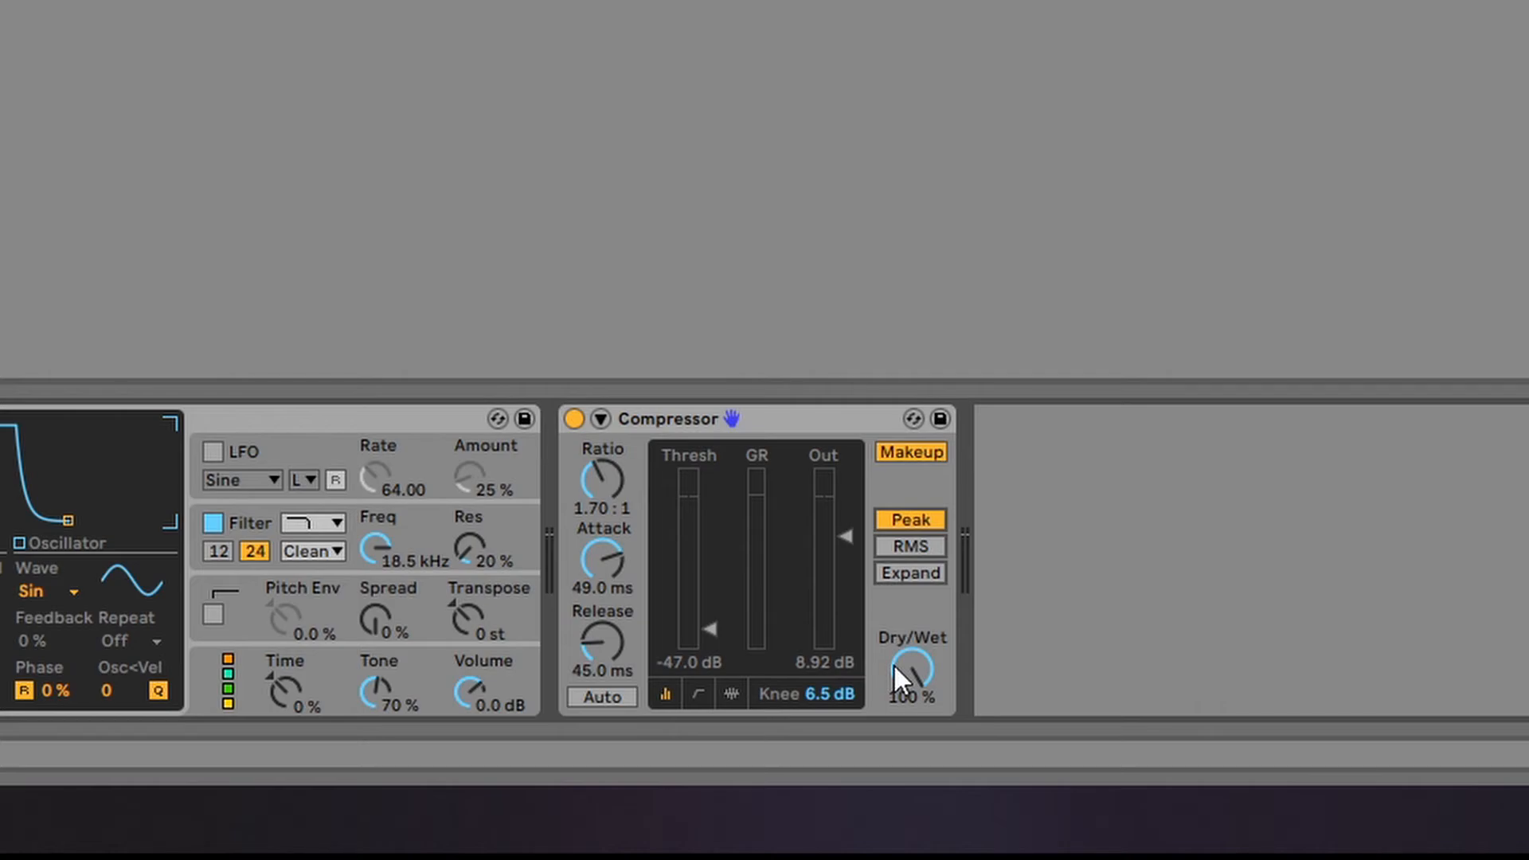
left_click_drag(591, 478, 592, 476)
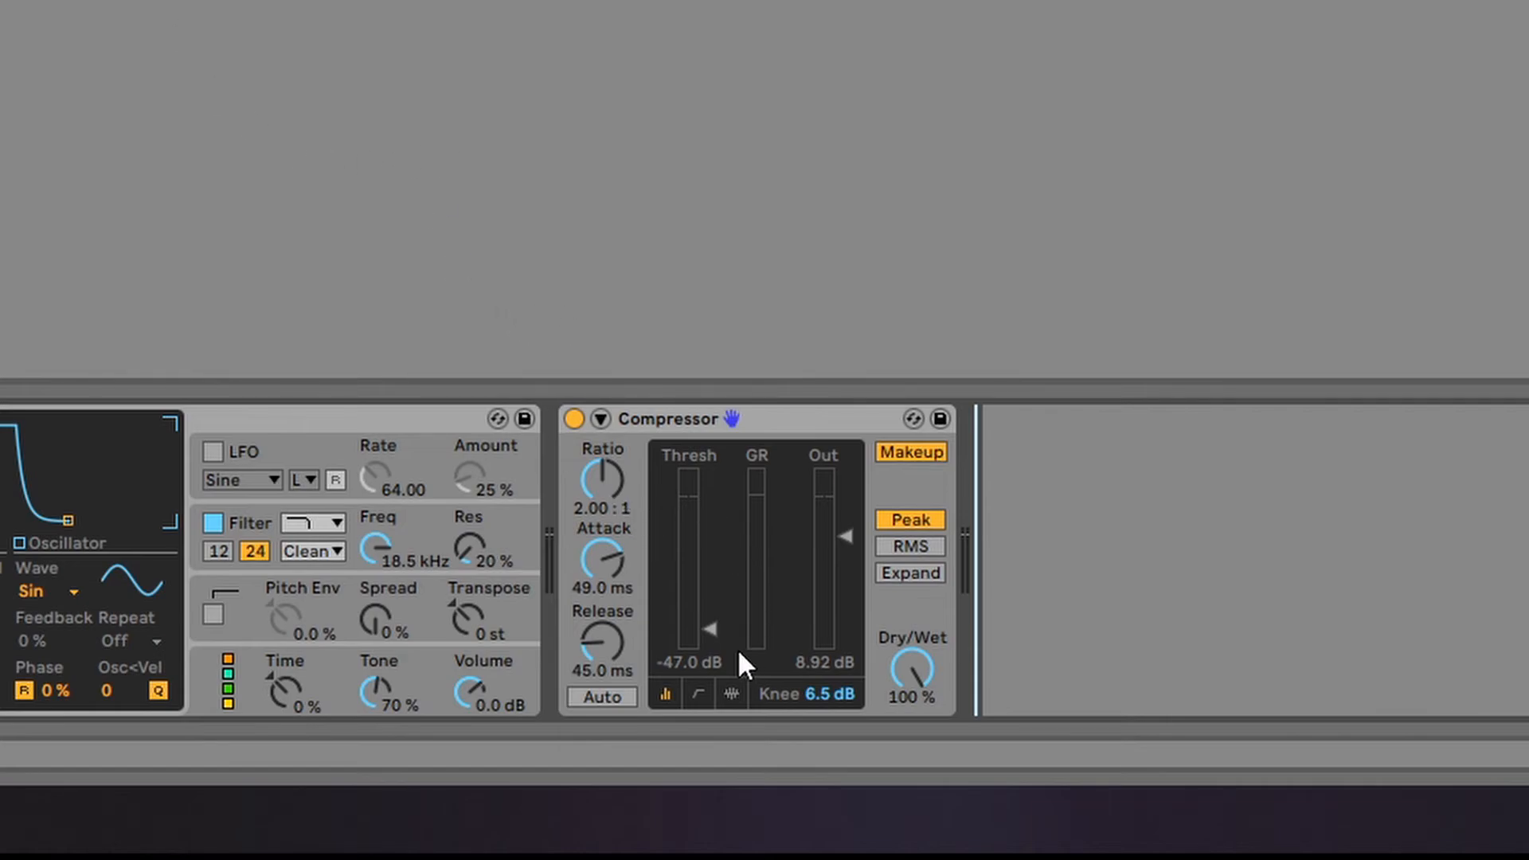
left_click_drag(710, 629, 712, 581)
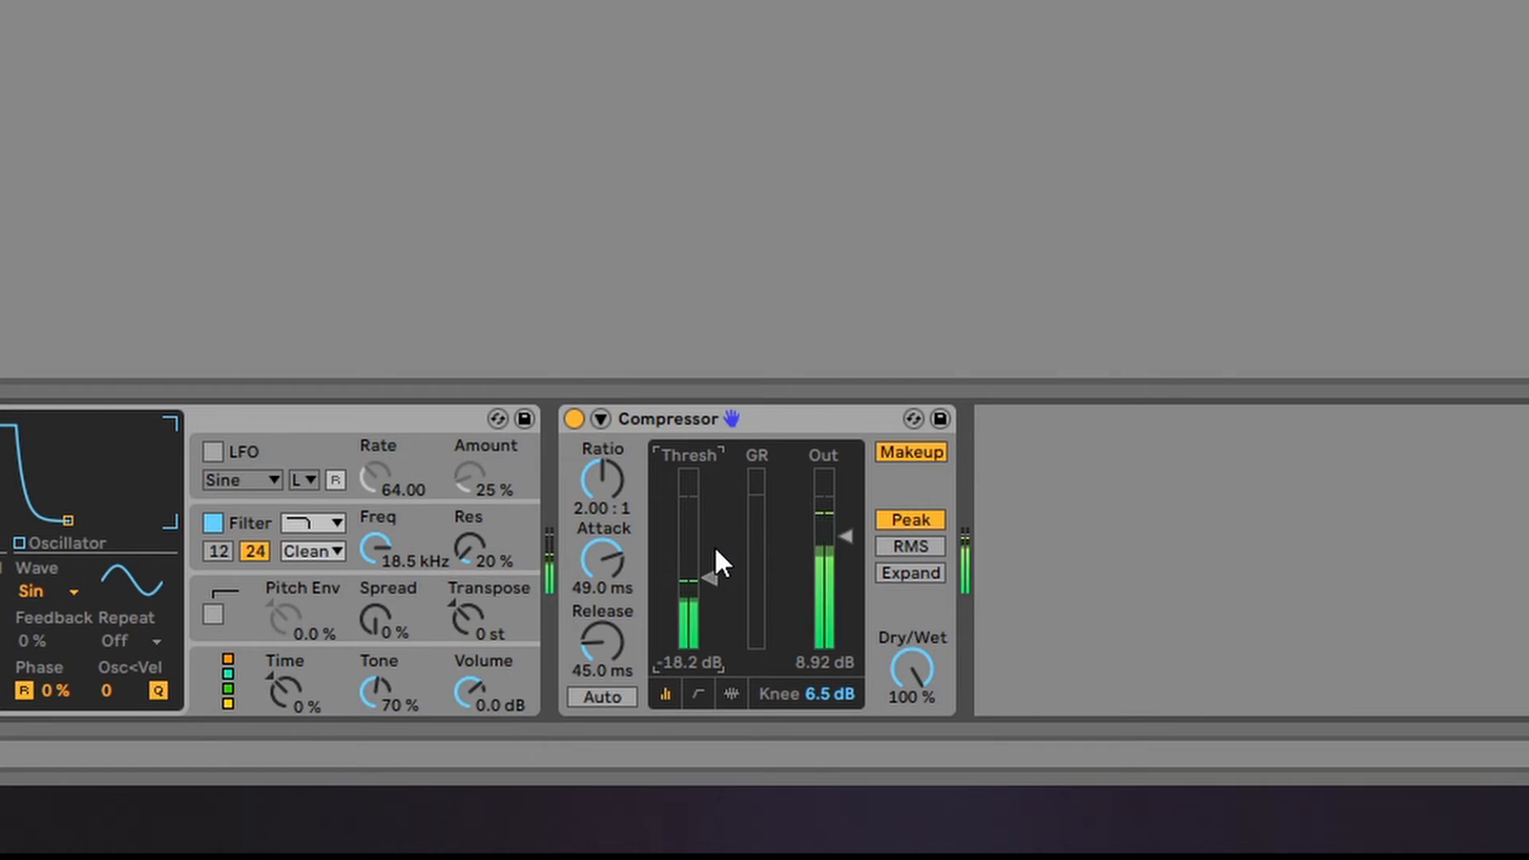
left_click_drag(846, 537, 846, 562)
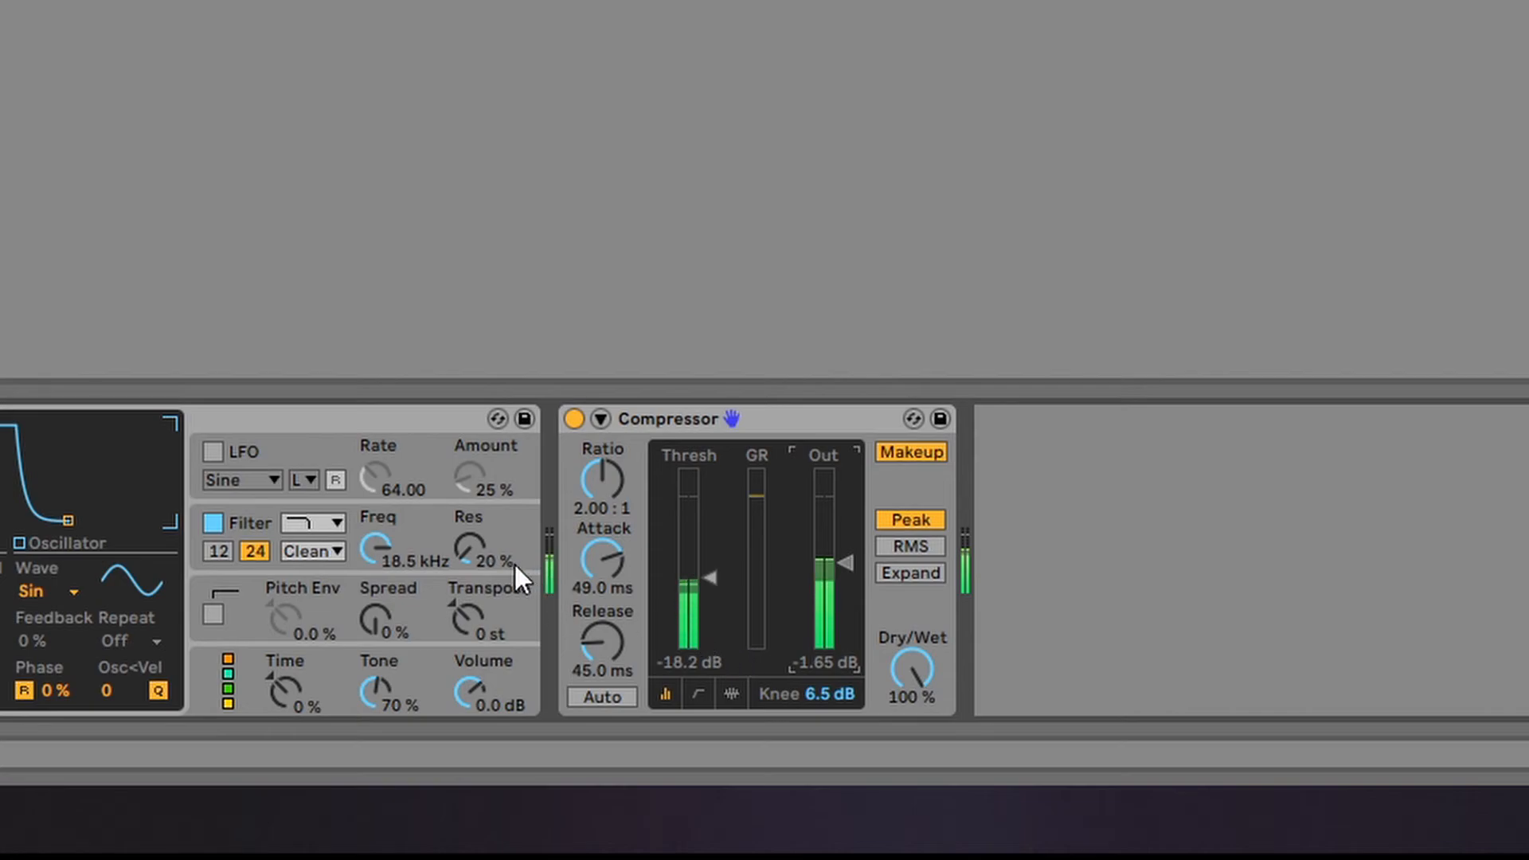
left_click_drag(706, 577, 706, 594)
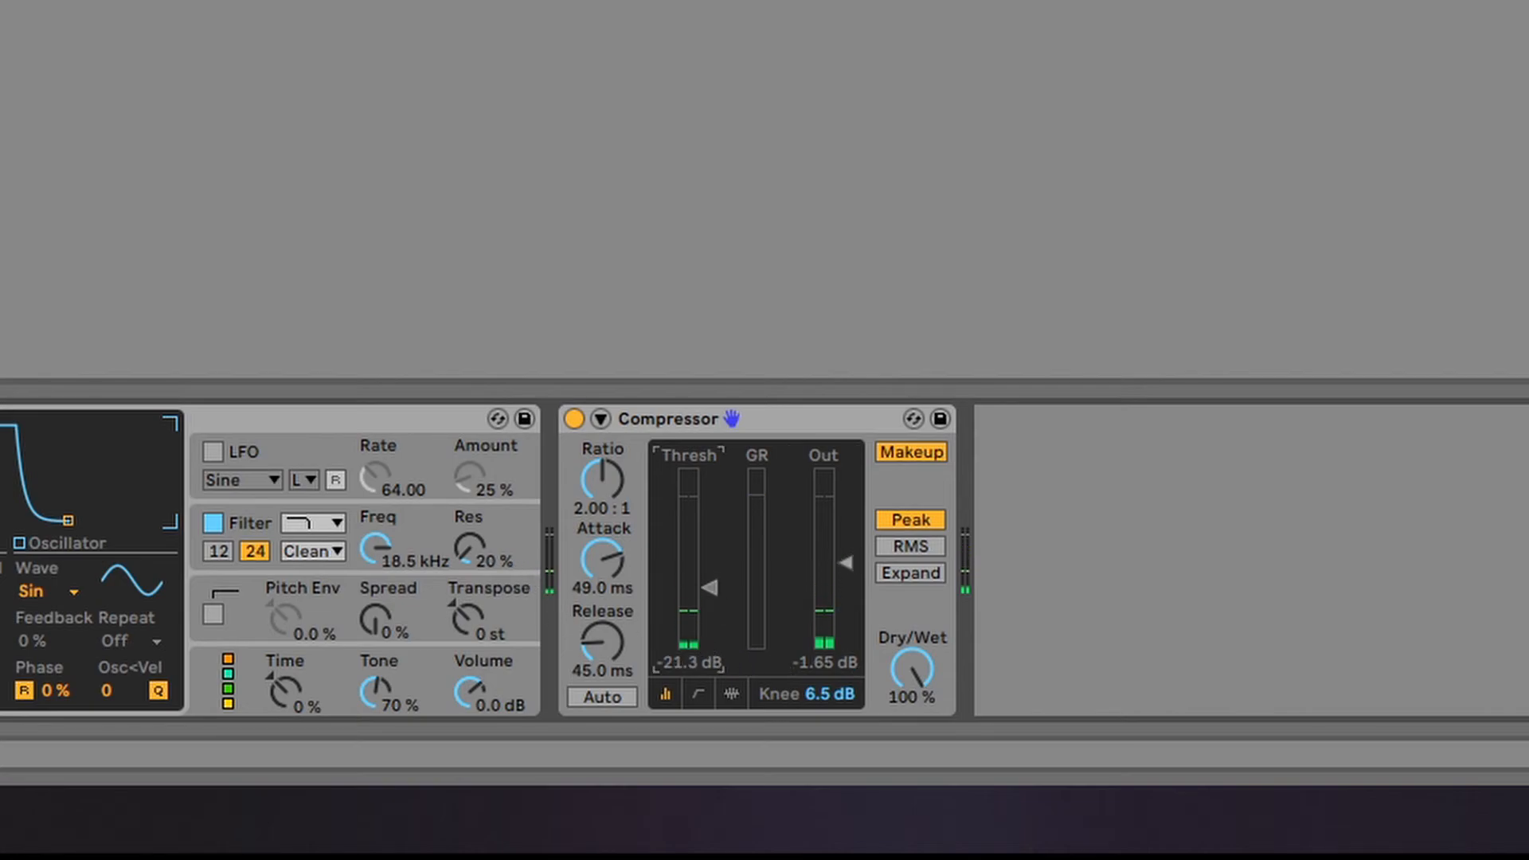
- Reveal the Compressor's sidechain section, enable Sidechain and choose the Kick track as its audio source
left_click(600, 420)
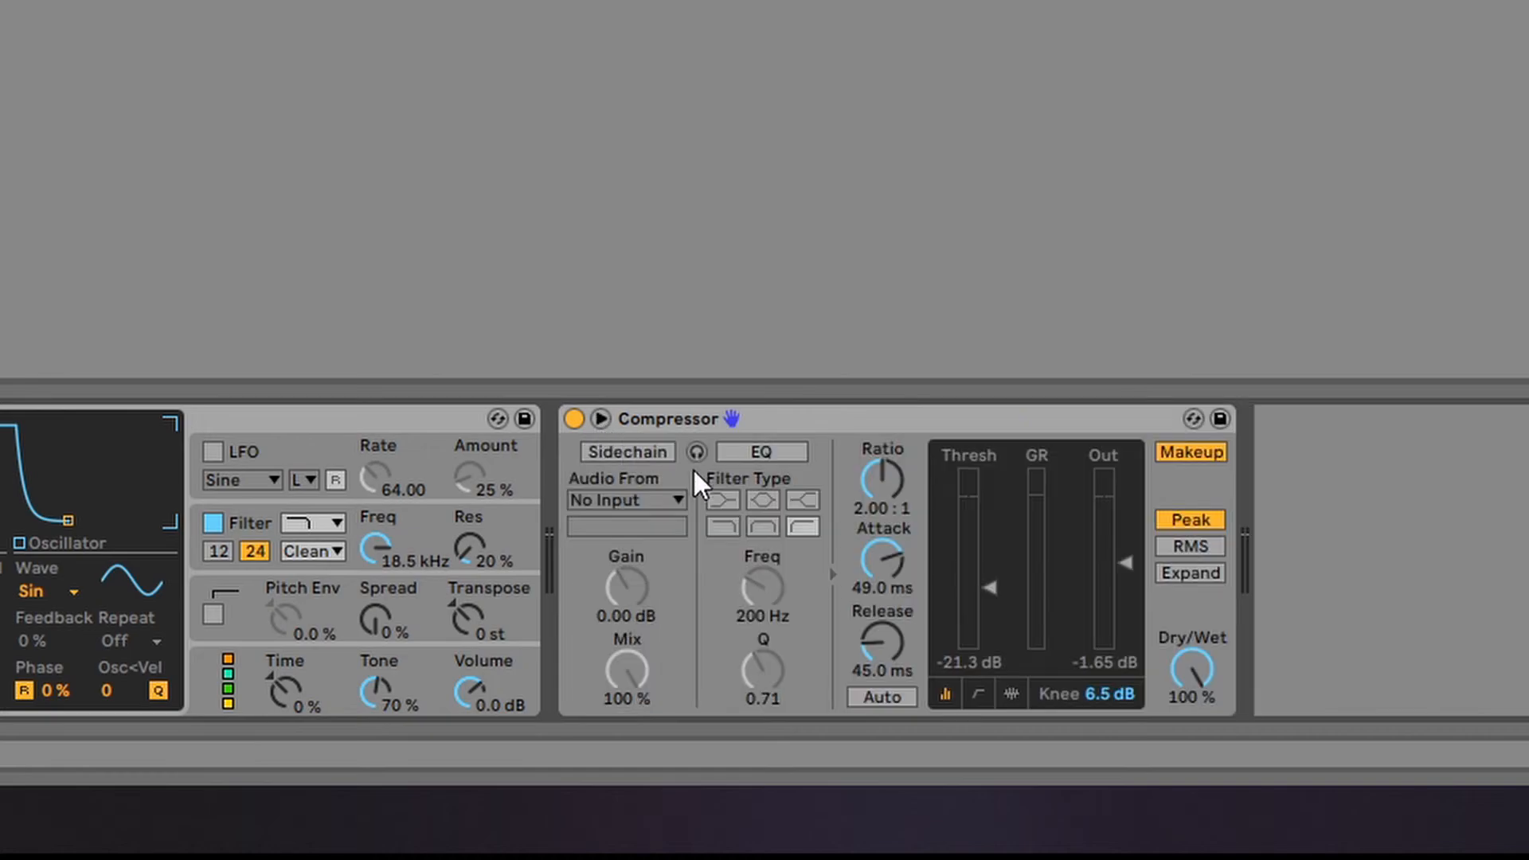
left_click(609, 453)
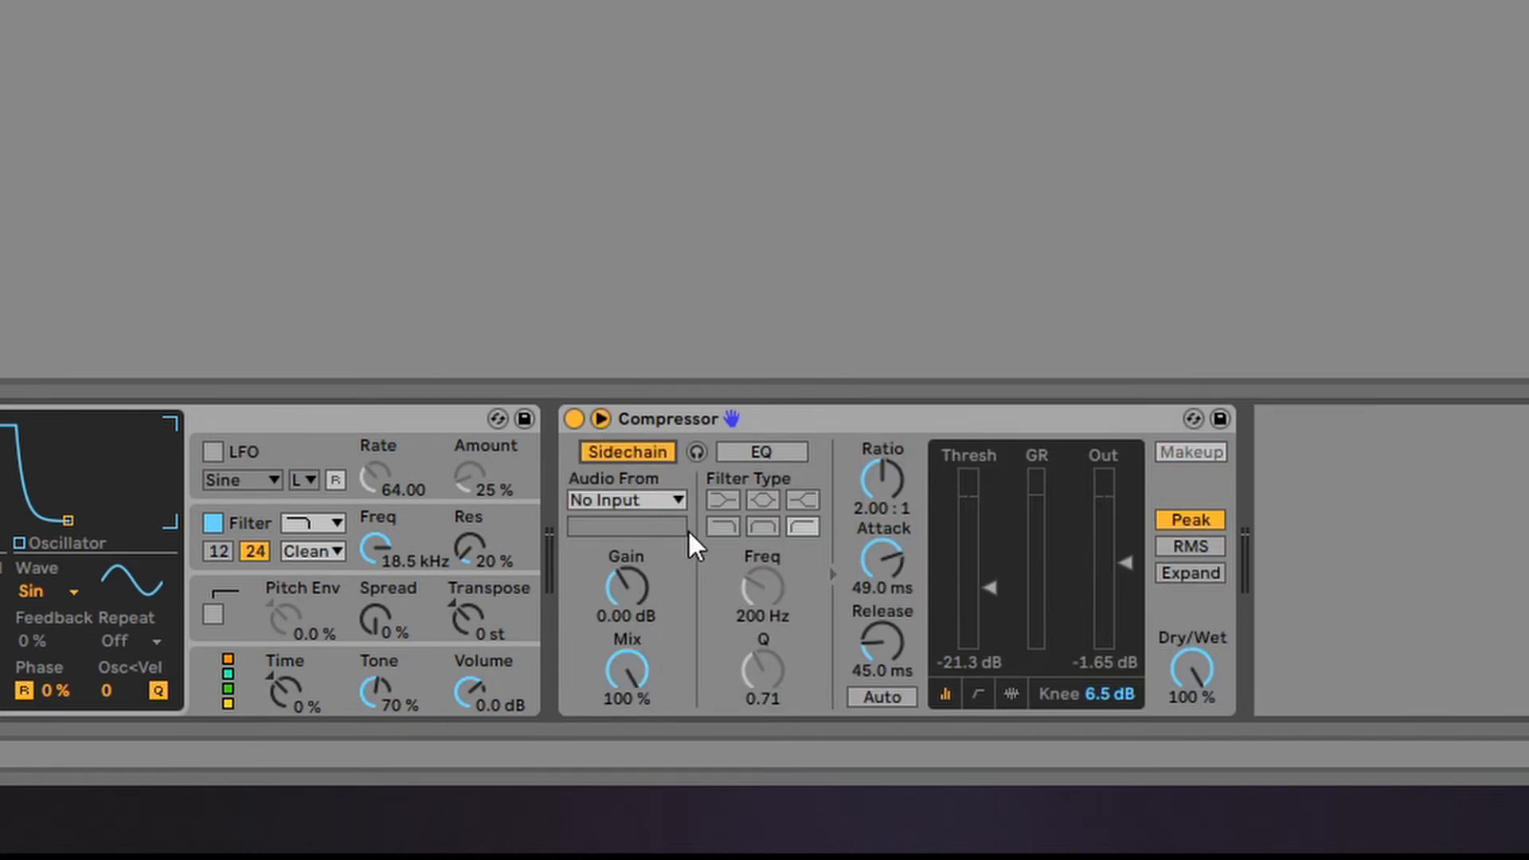
left_click(630, 496)
left_click(614, 523)
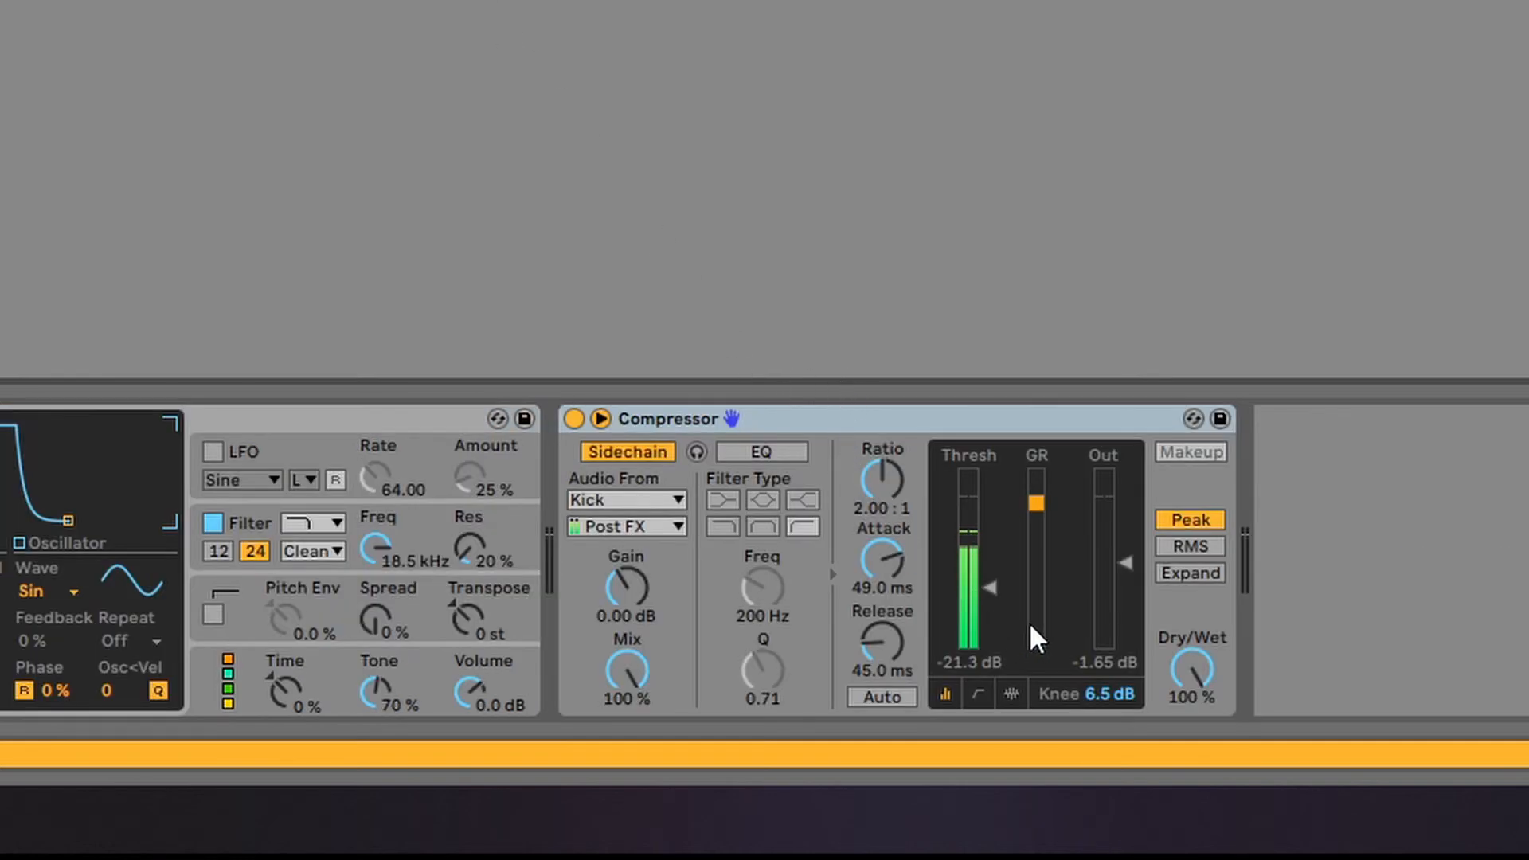
- Deepen the kick-driven ducking by lowering the threshold to -51.5 dB, and raise the output gain to 2.31 dB
left_click(991, 590)
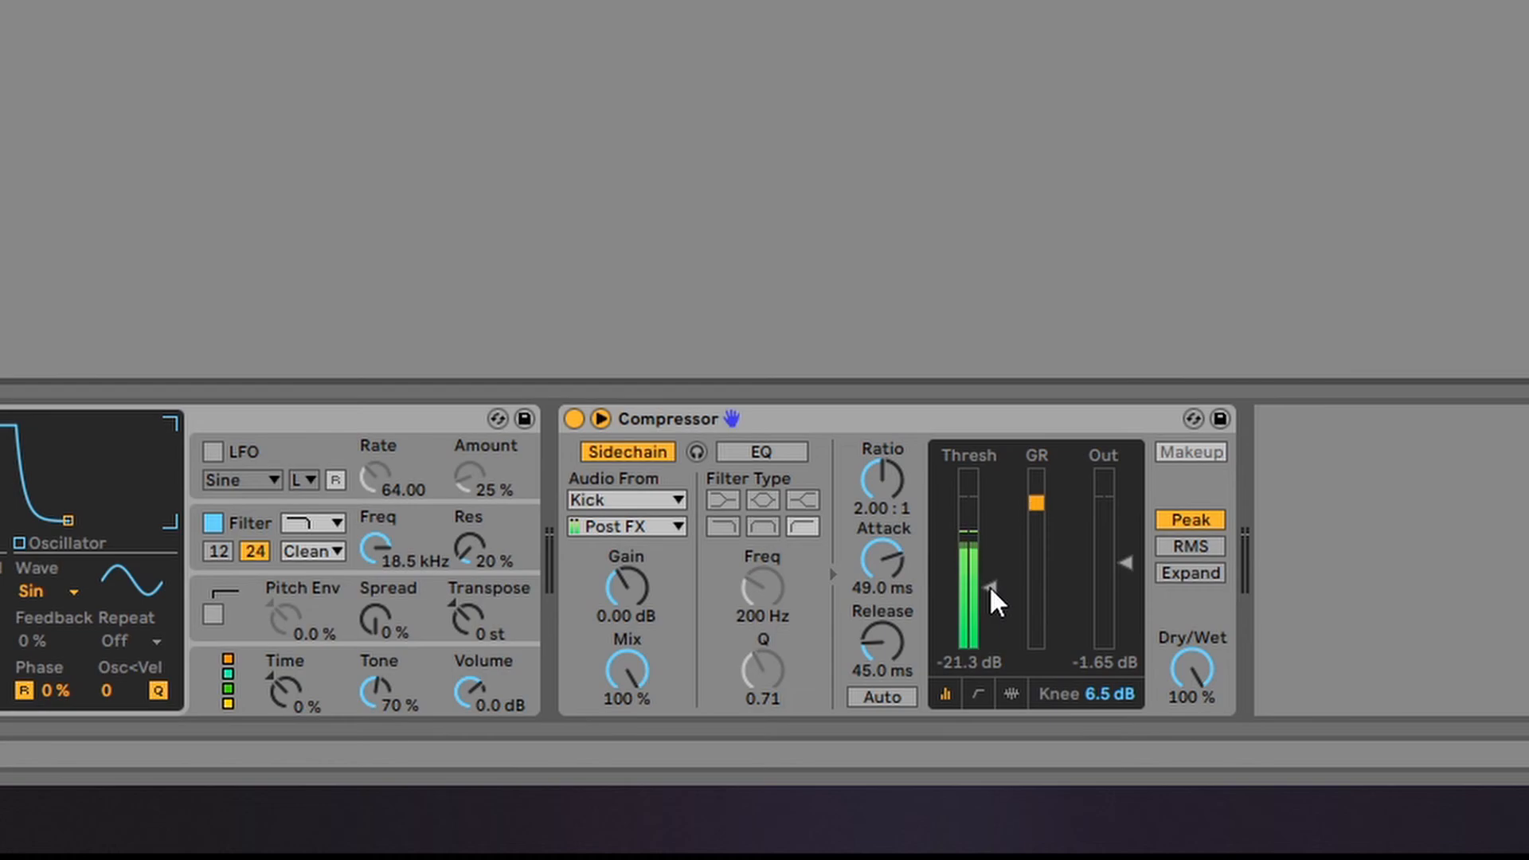
left_click_drag(989, 586, 990, 623)
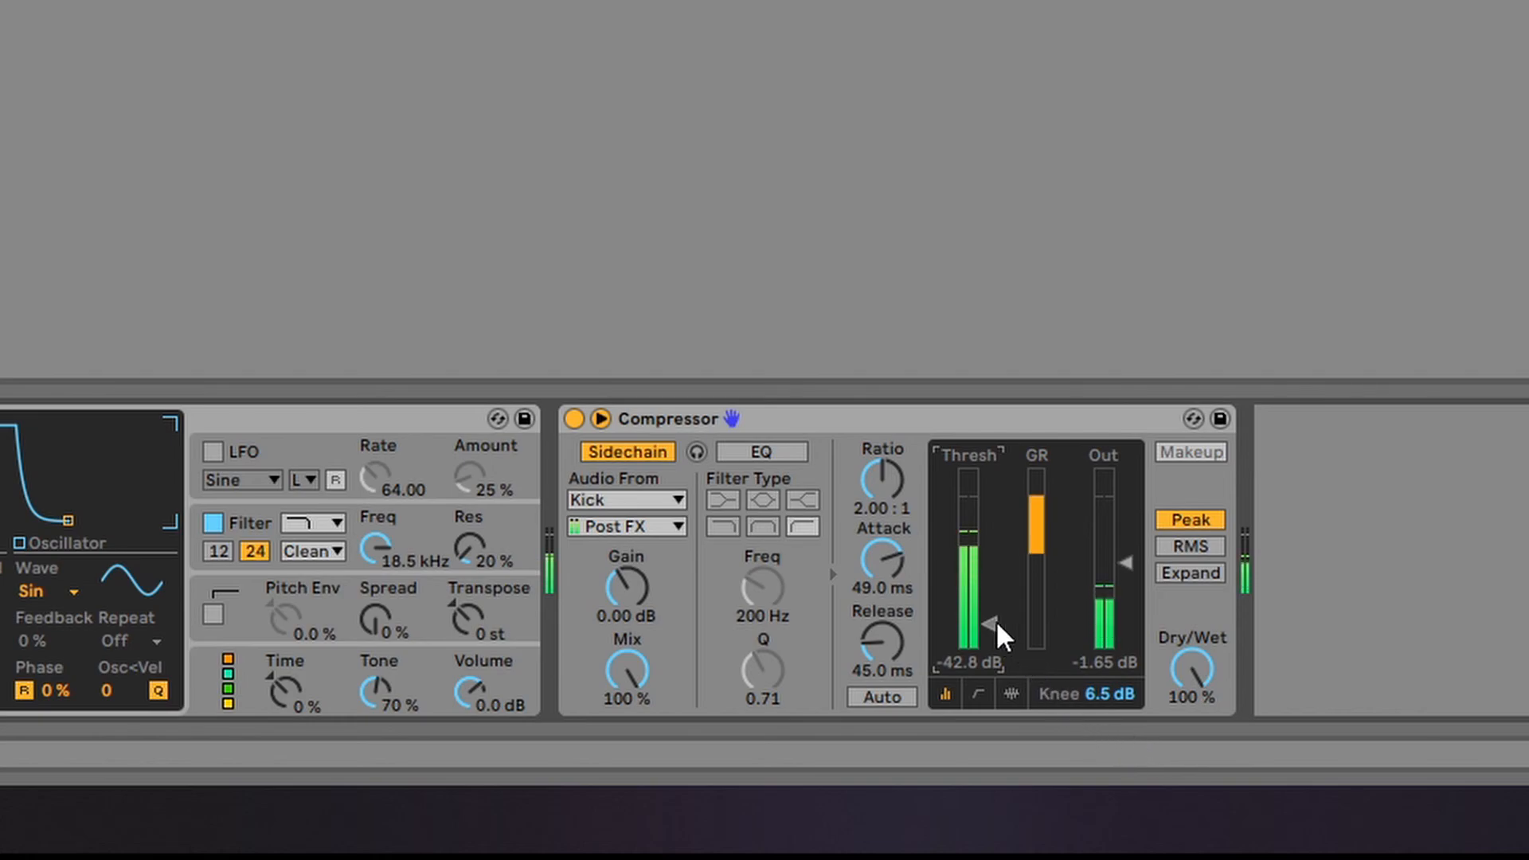
left_click_drag(996, 621, 995, 634)
left_click_drag(1130, 563, 1129, 552)
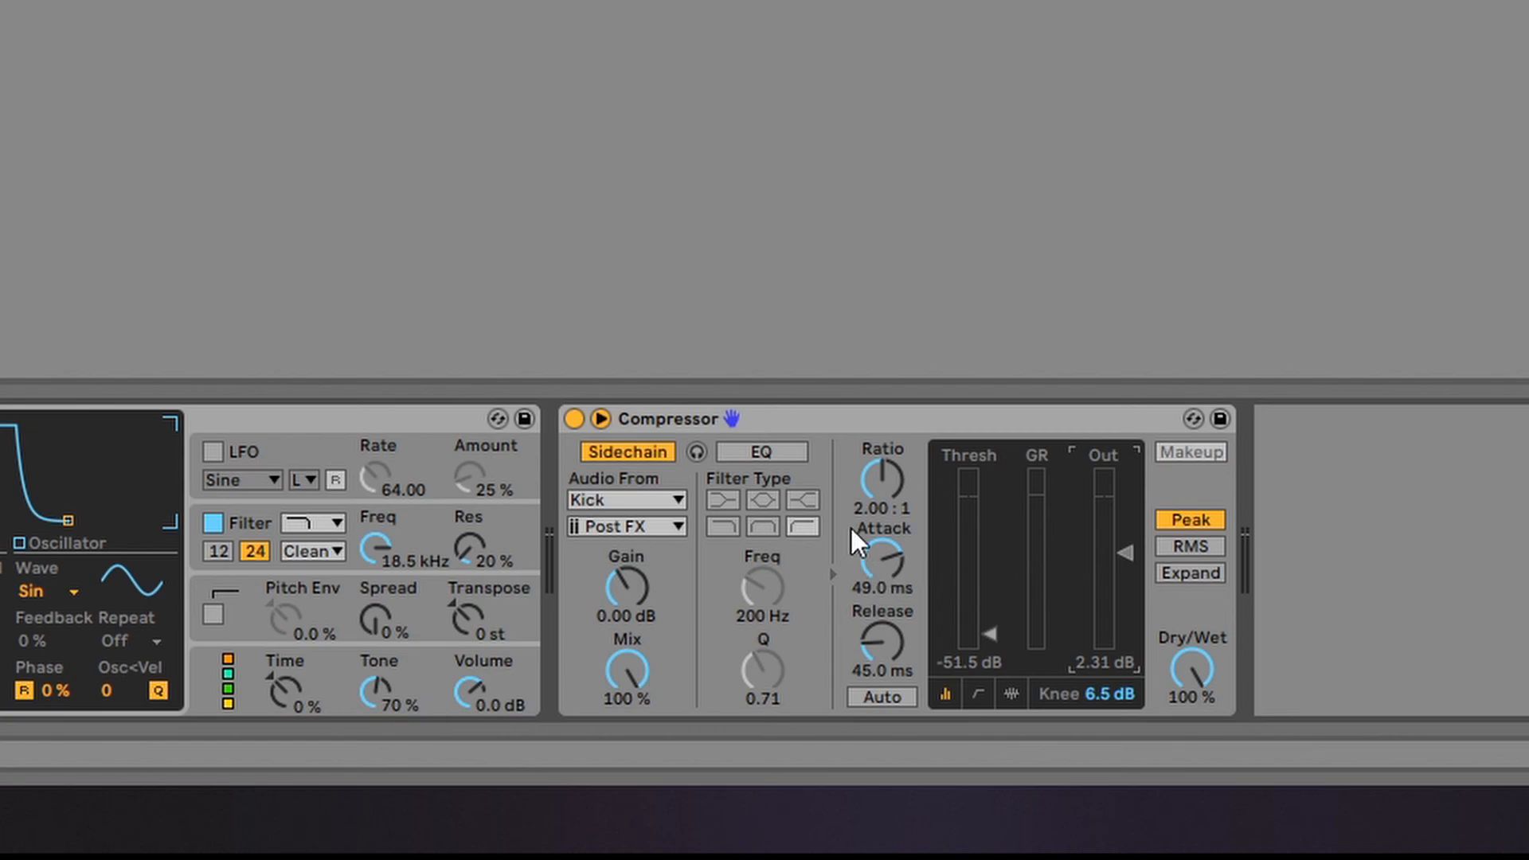
- Try the sidechain EQ with its filter frequency set to 290 Hz, and switch the EQ back off
left_click(776, 450)
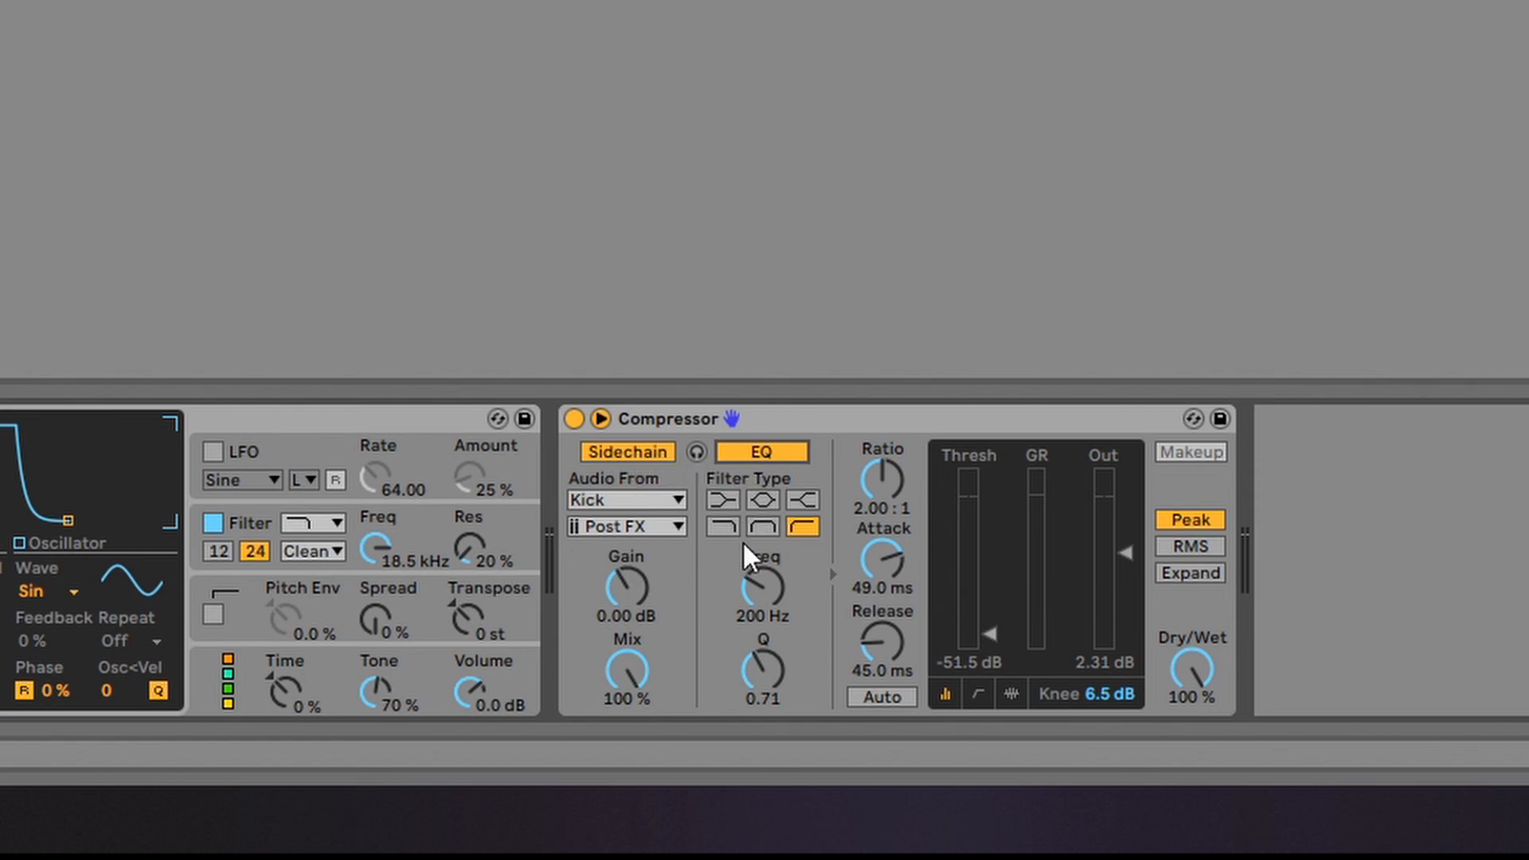
left_click_drag(763, 580, 762, 567)
left_click(763, 447)
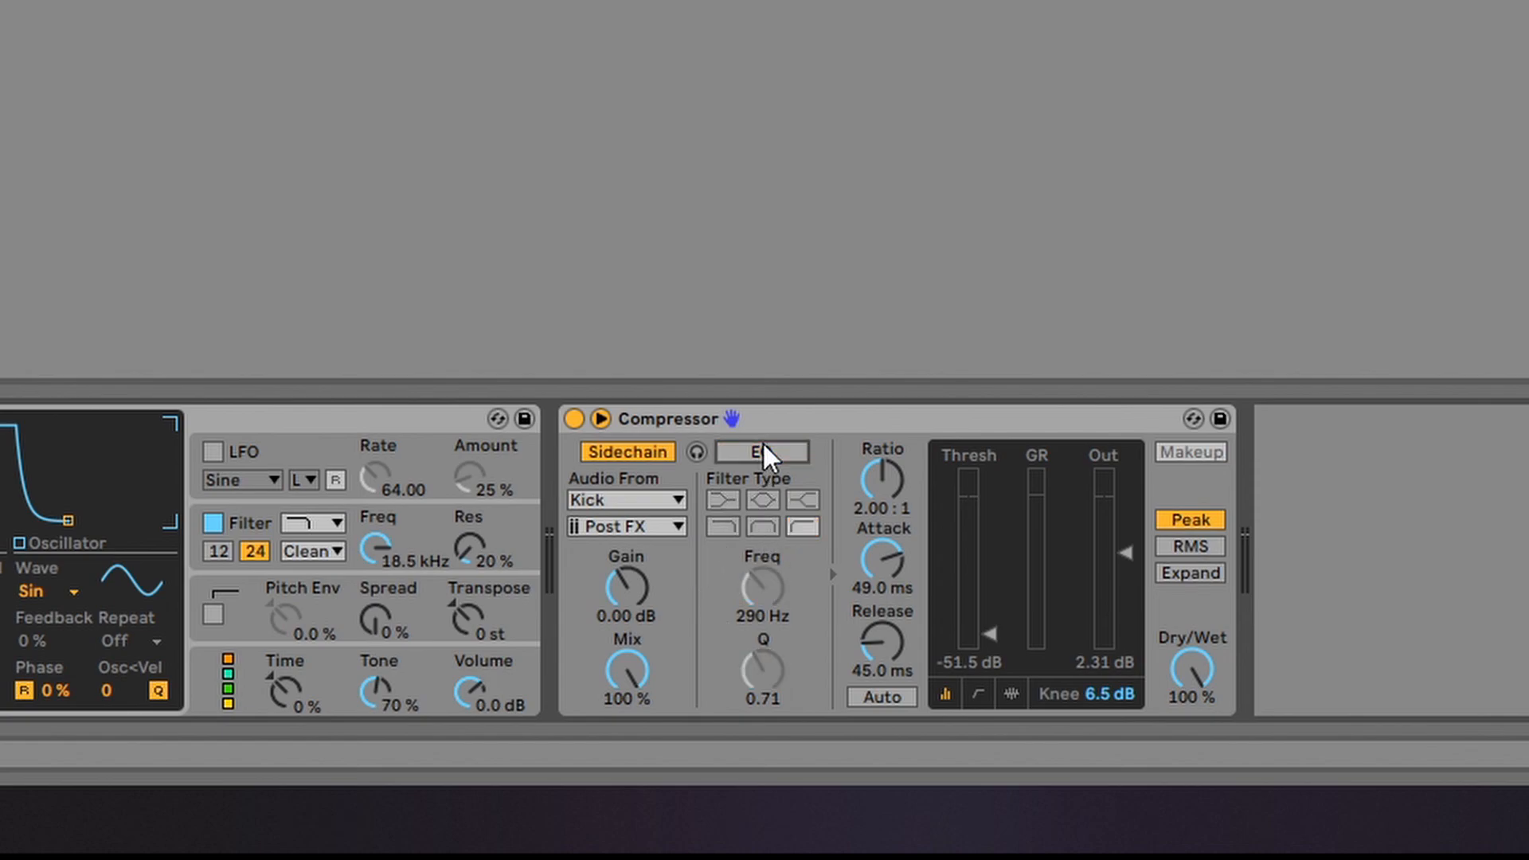